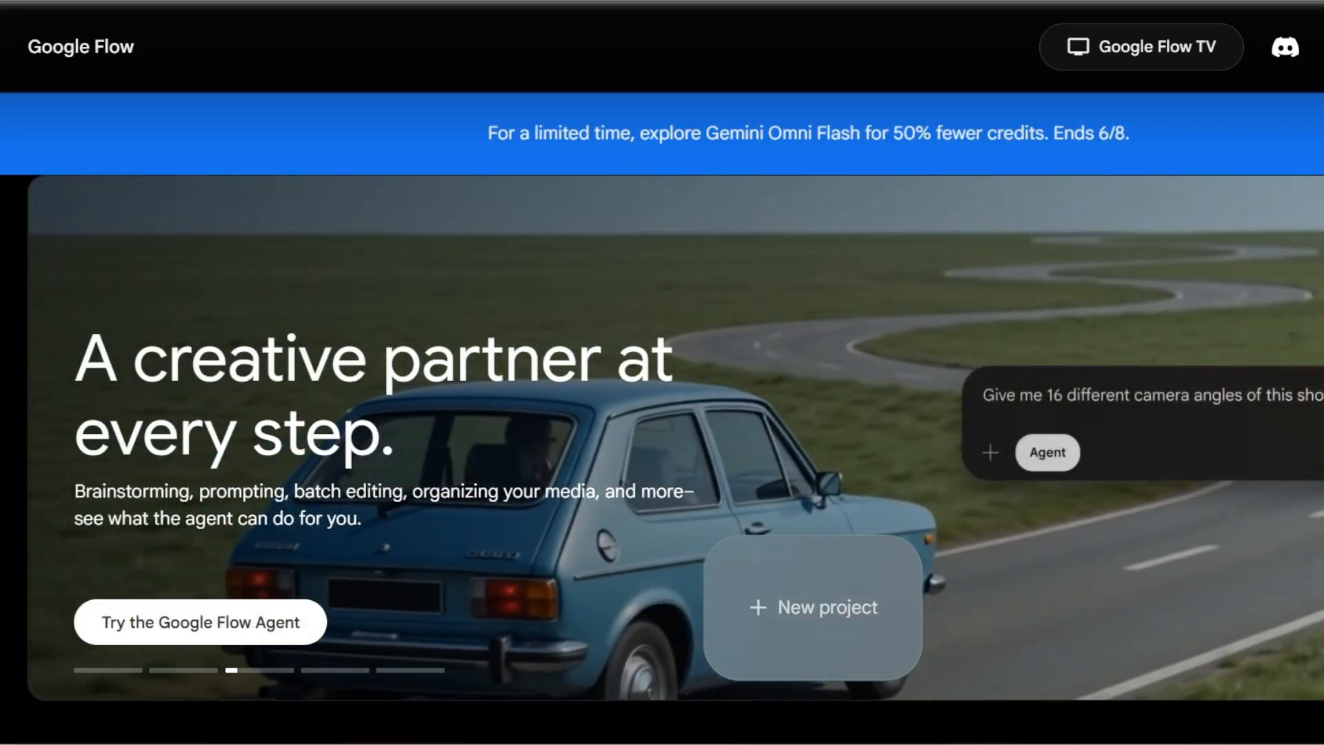
# Step: Open the Google account panel to check the 50 daily-refreshing Flow credits
pyautogui.click(1320, 47)
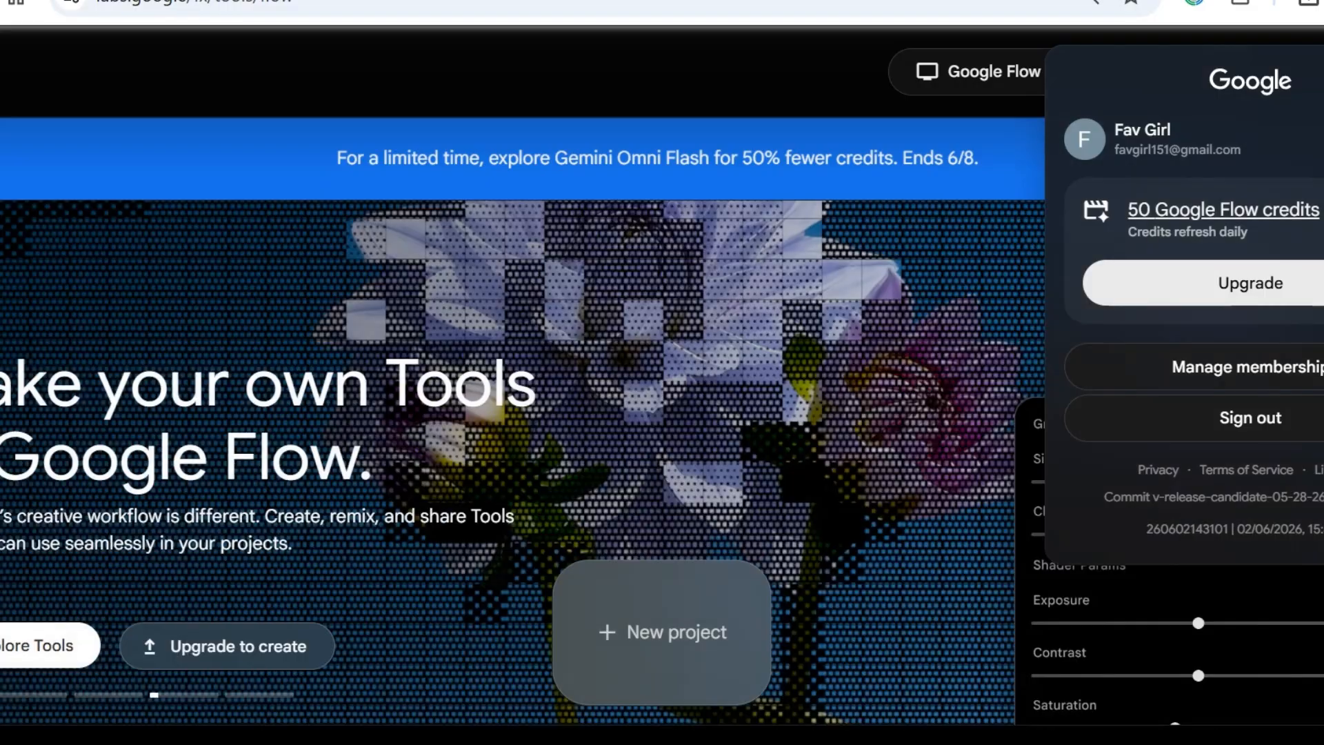
# Step: Close the account panel and start a Gemini Omni Flash project from its carousel slide
pyautogui.click(715, 75)
pyautogui.click(1322, 71)
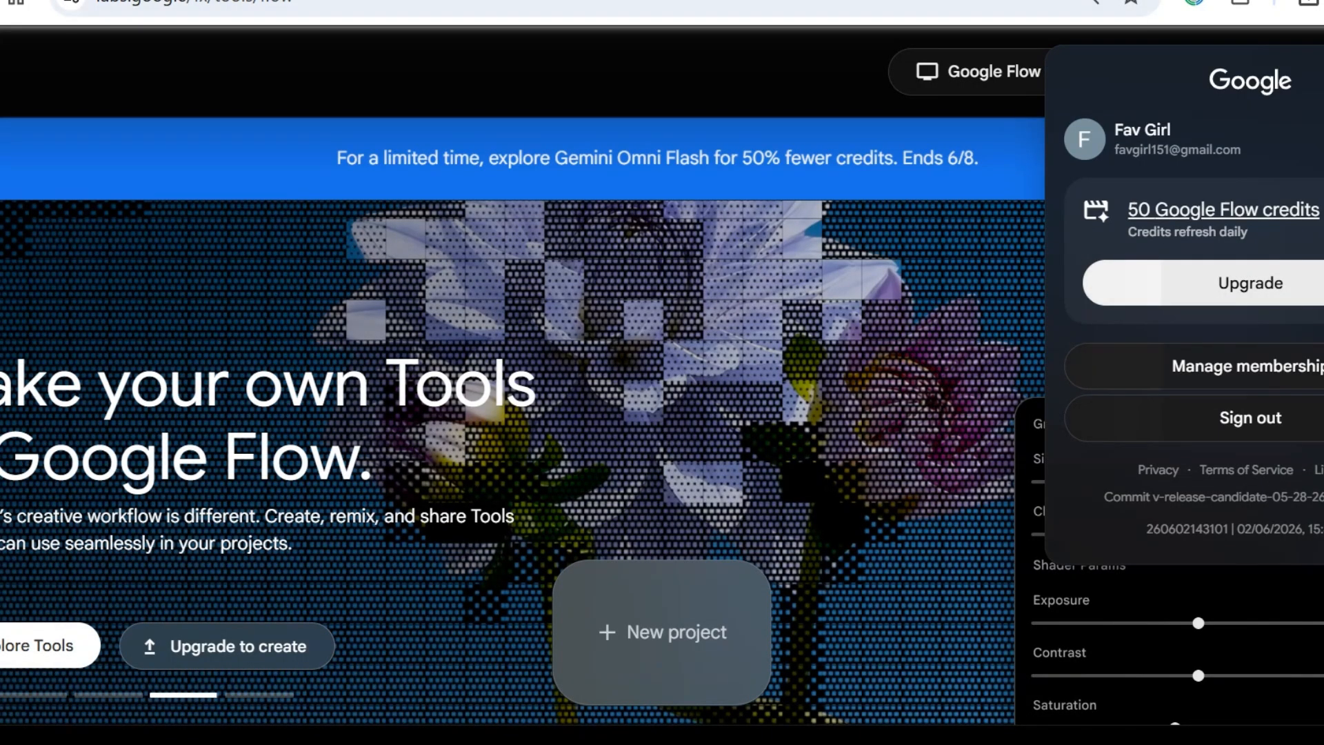
pyautogui.click(469, 73)
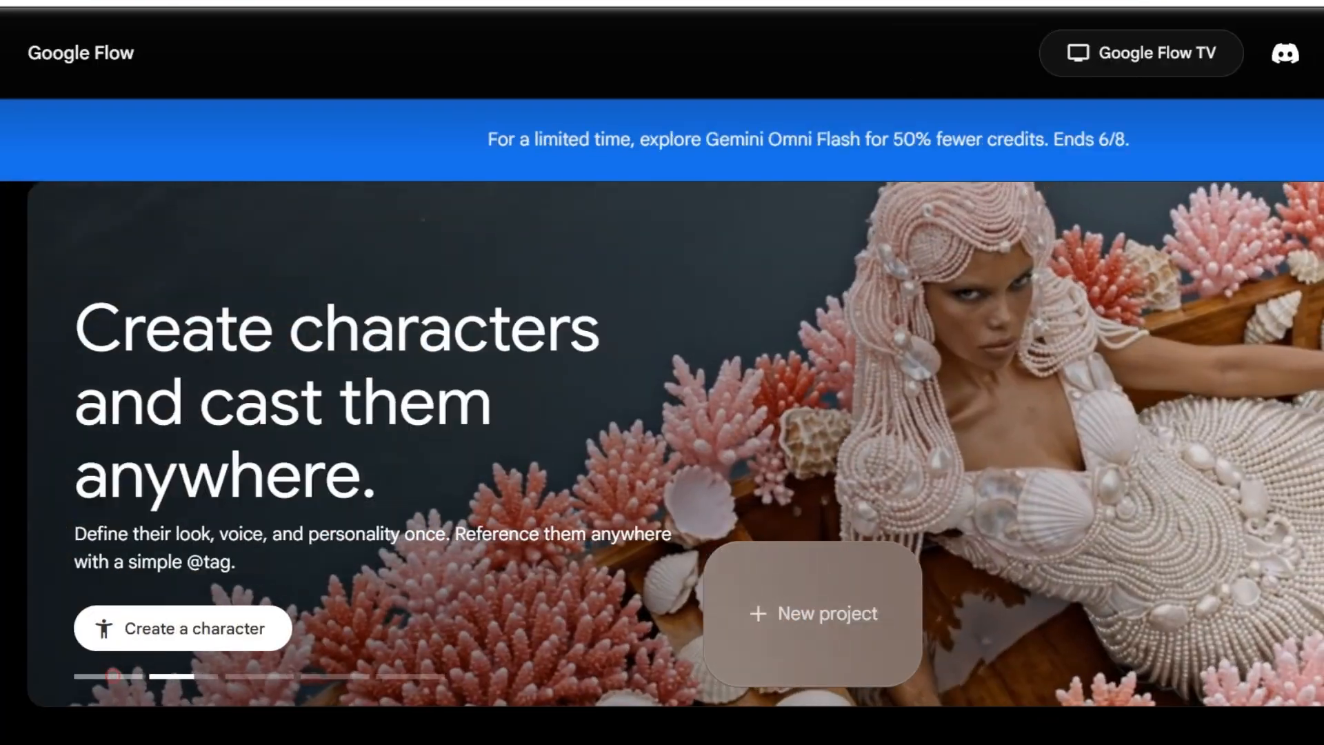
pyautogui.click(113, 675)
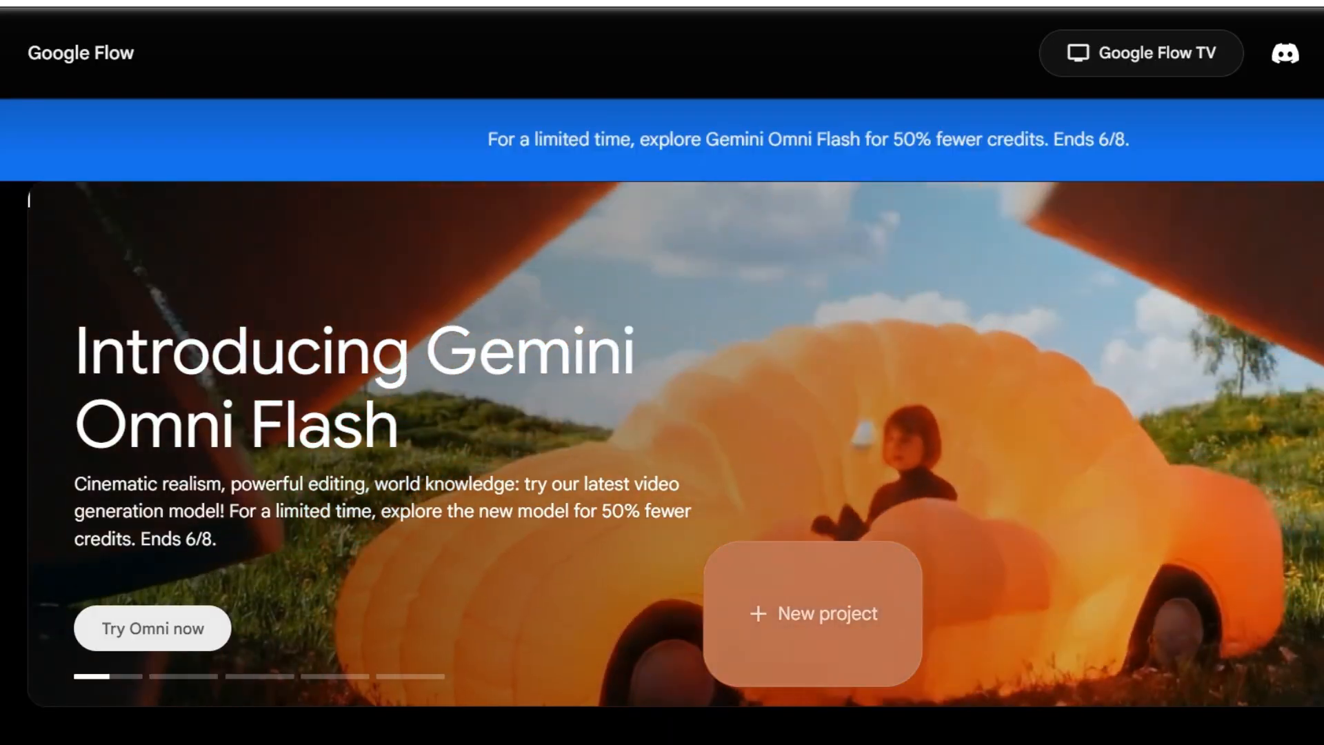
pyautogui.click(152, 628)
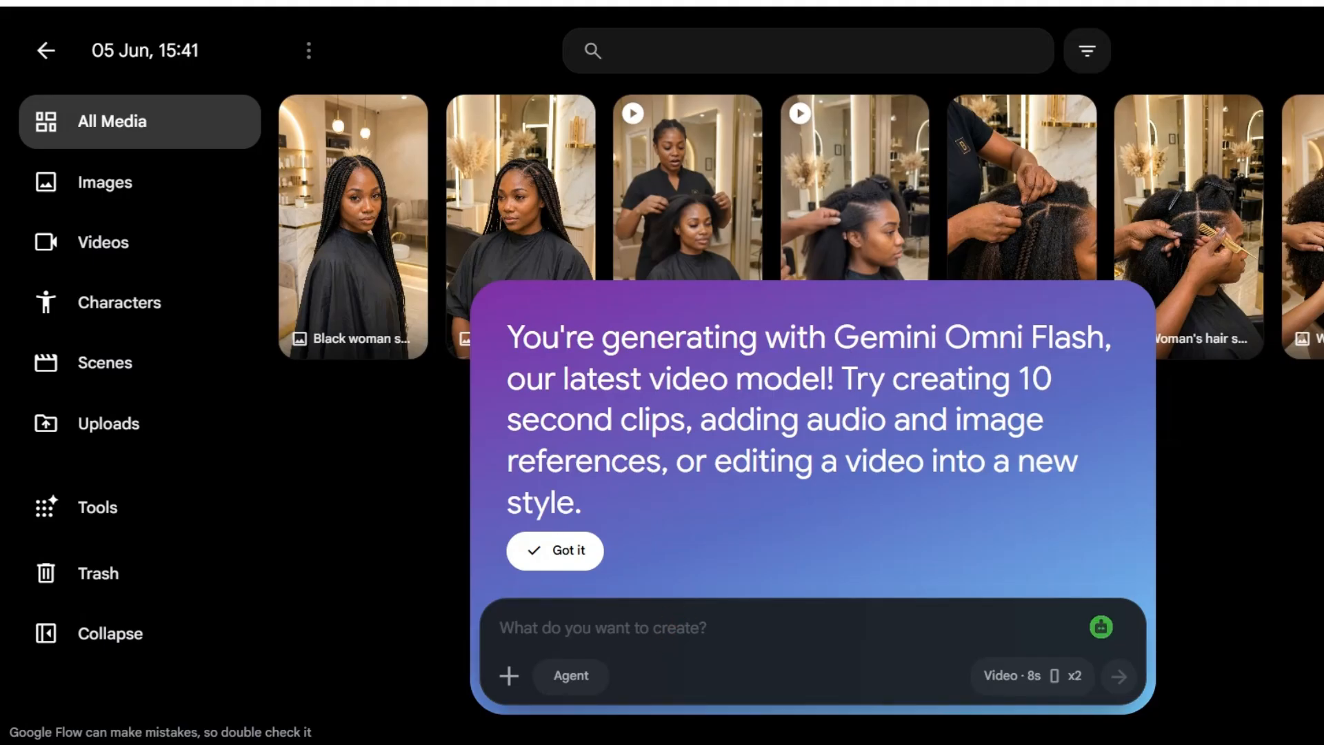
# Step: Go back to the Flow home page and create a new empty project
pyautogui.click(45, 50)
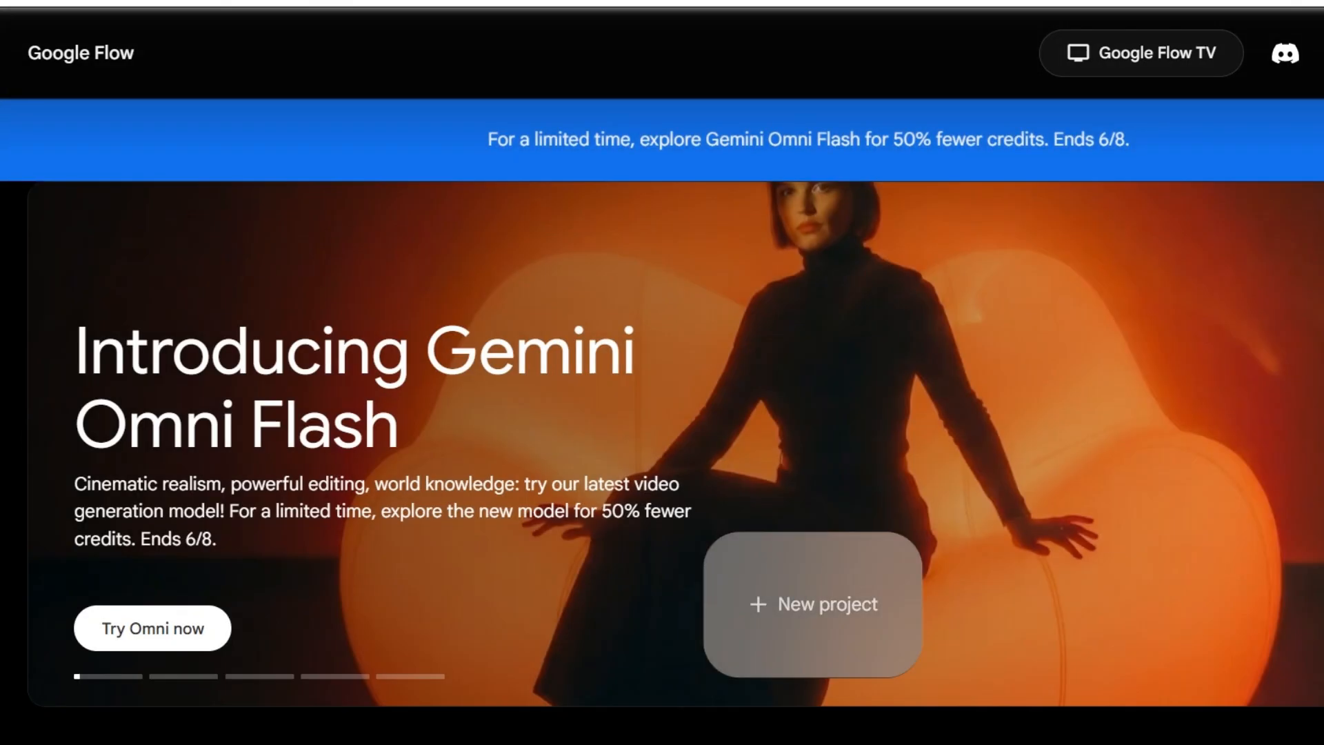
pyautogui.click(814, 604)
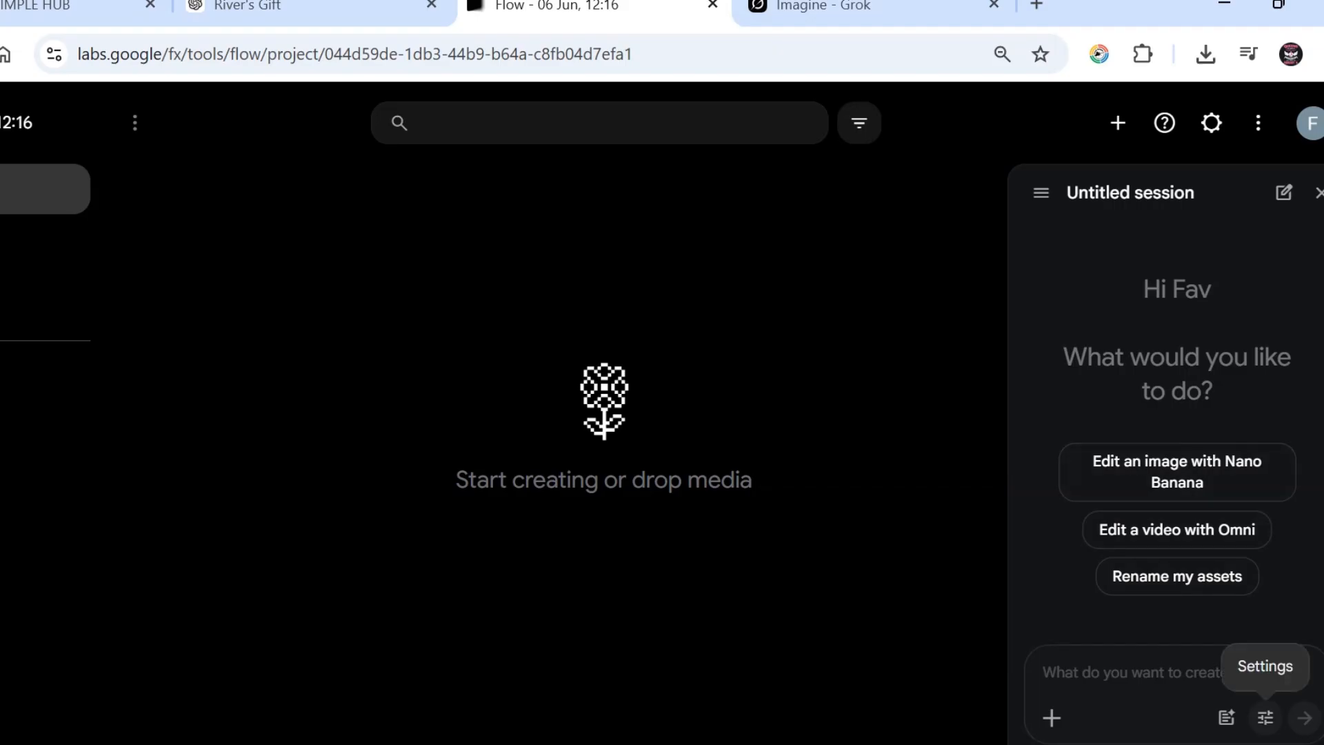
# Step: Set the agent's image count to 1x, keep Omni Flash as video model, and save
pyautogui.click(1266, 717)
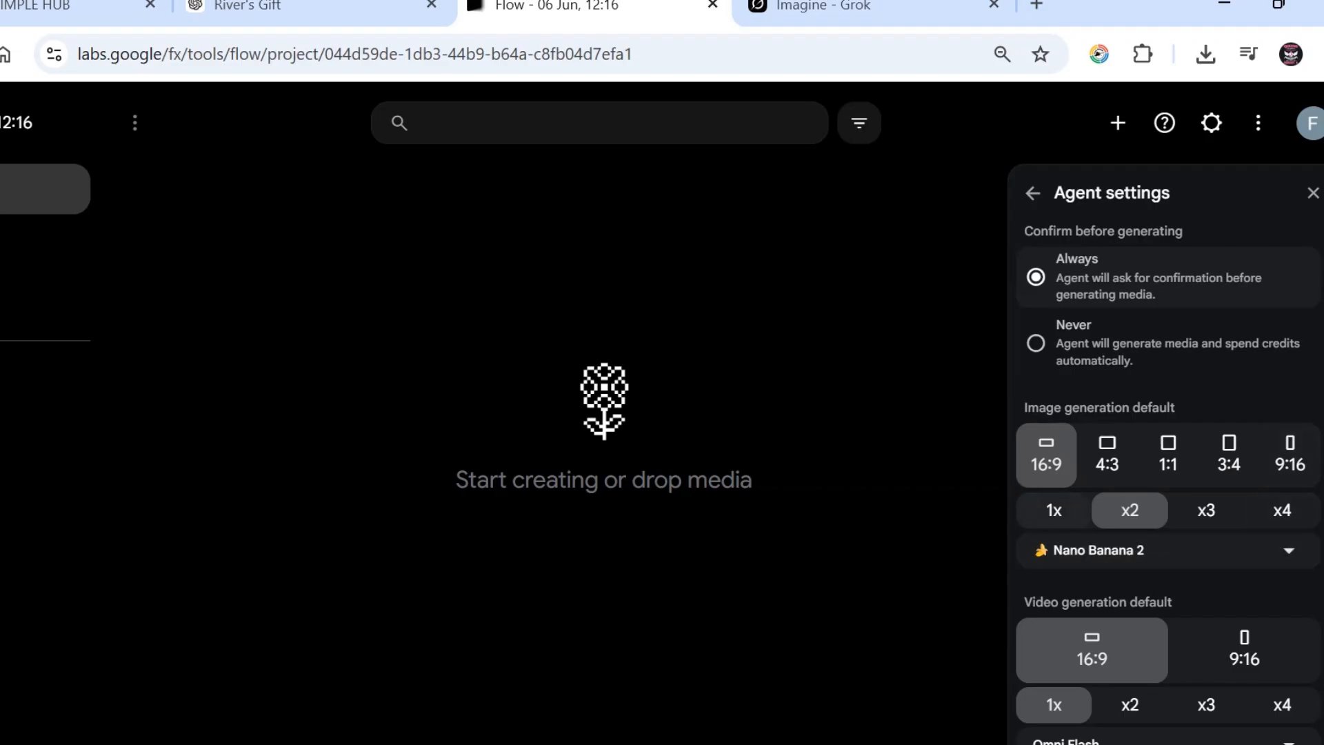
pyautogui.click(1062, 512)
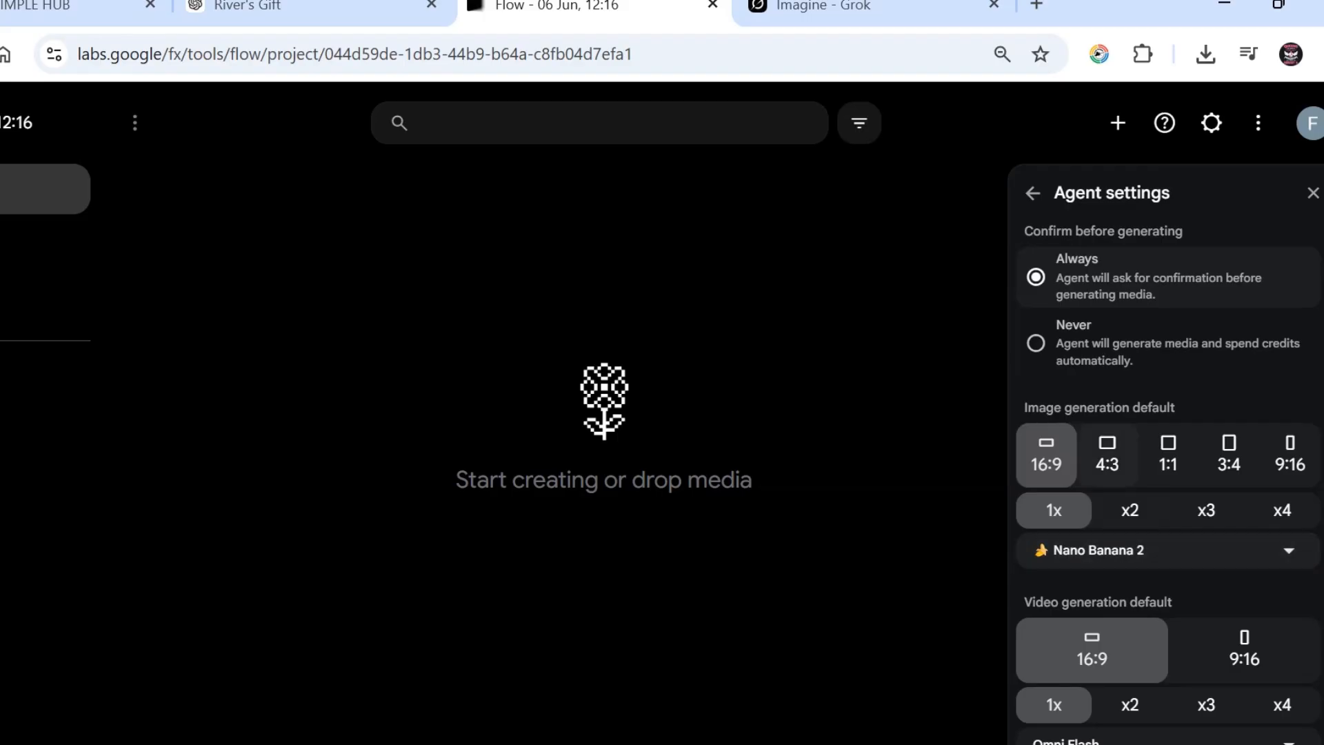
pyautogui.scroll(-1, 1169, 482)
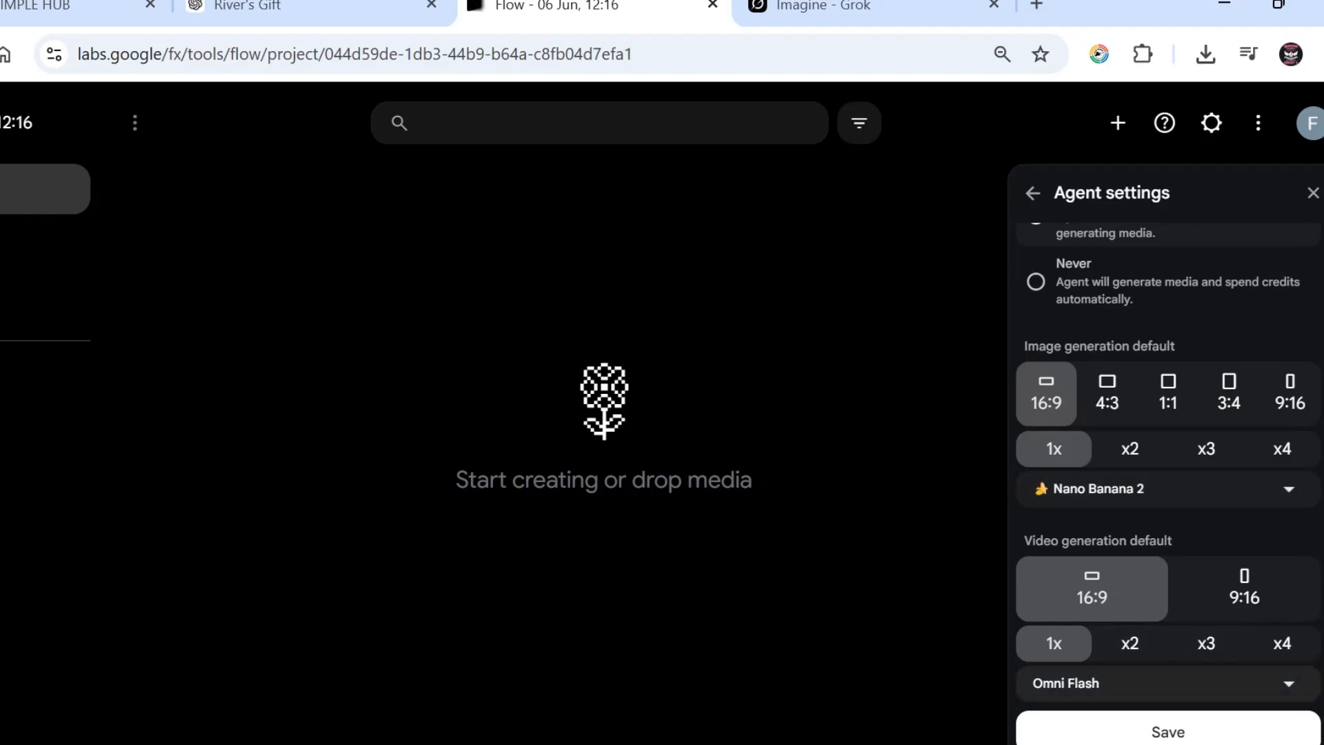
pyautogui.click(1165, 683)
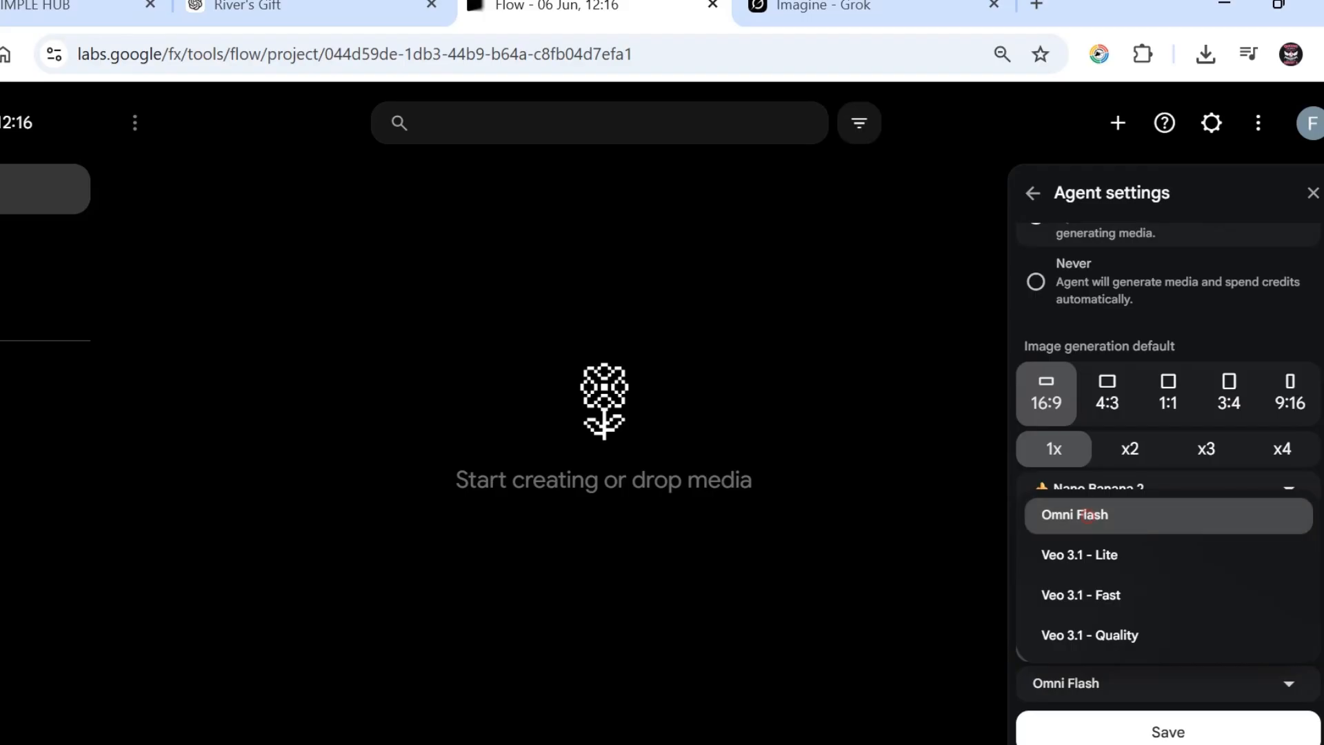
pyautogui.click(1087, 517)
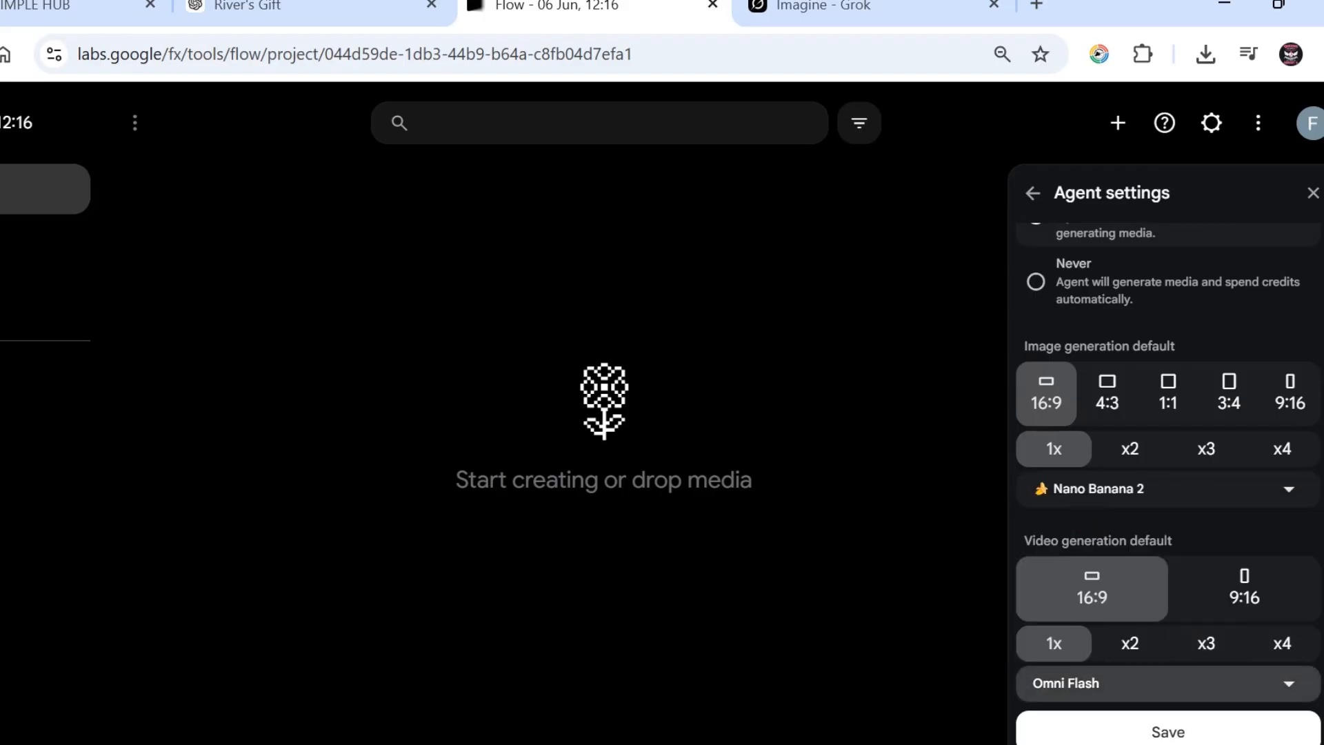
pyautogui.click(1167, 732)
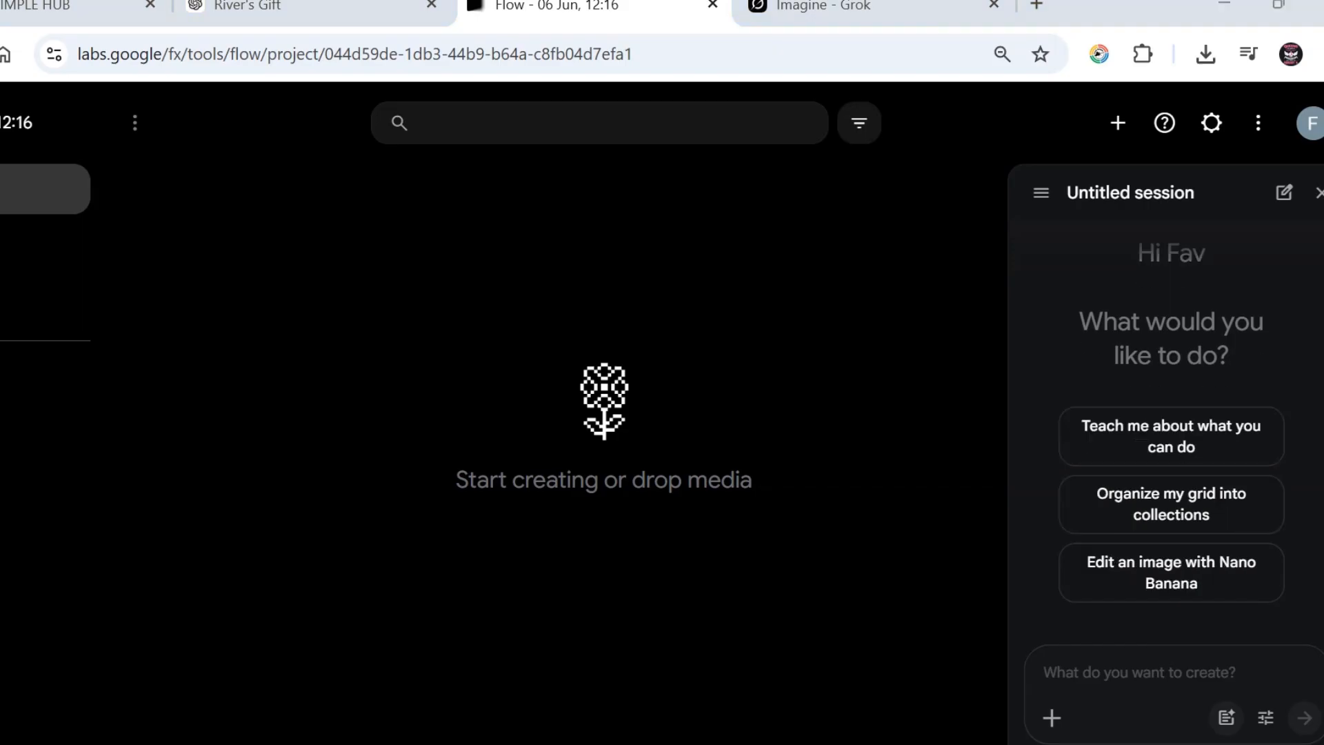
# Step: Add the agent instruction 'Be consistence with the images'
pyautogui.click(1226, 717)
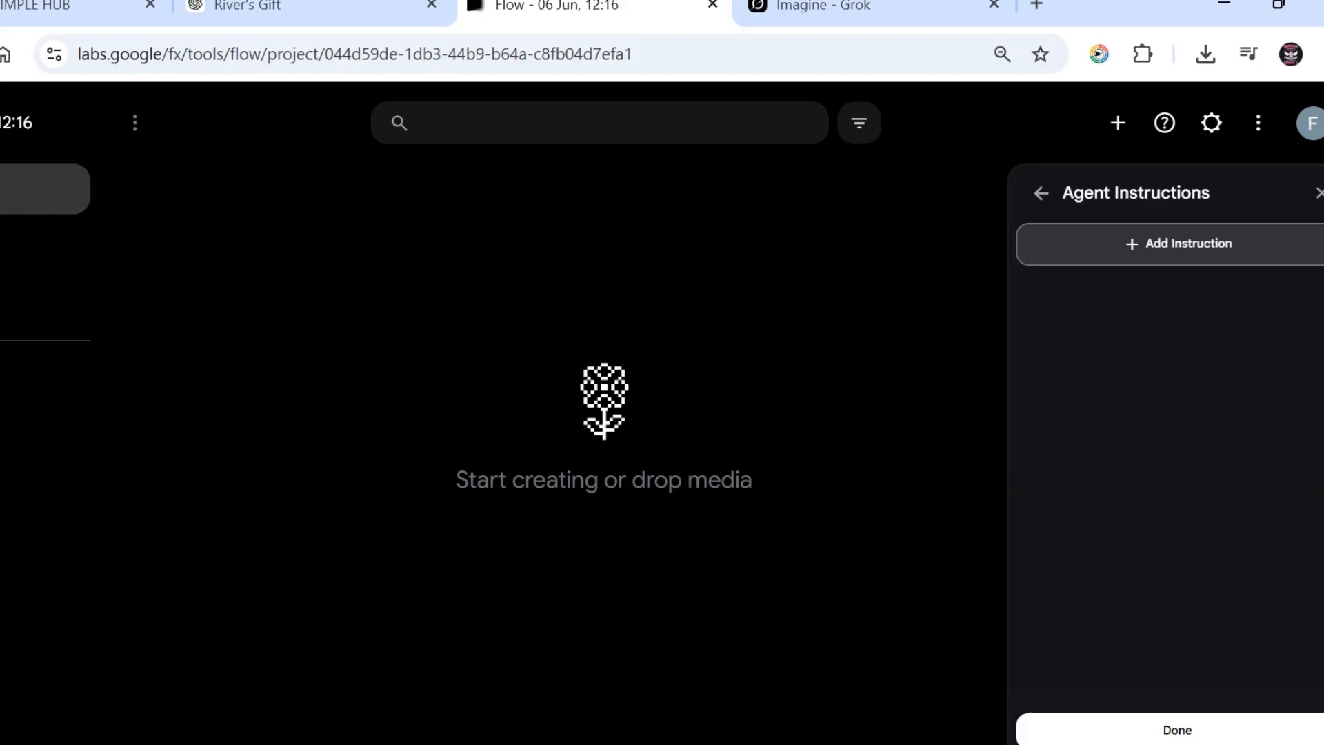
pyautogui.click(1179, 242)
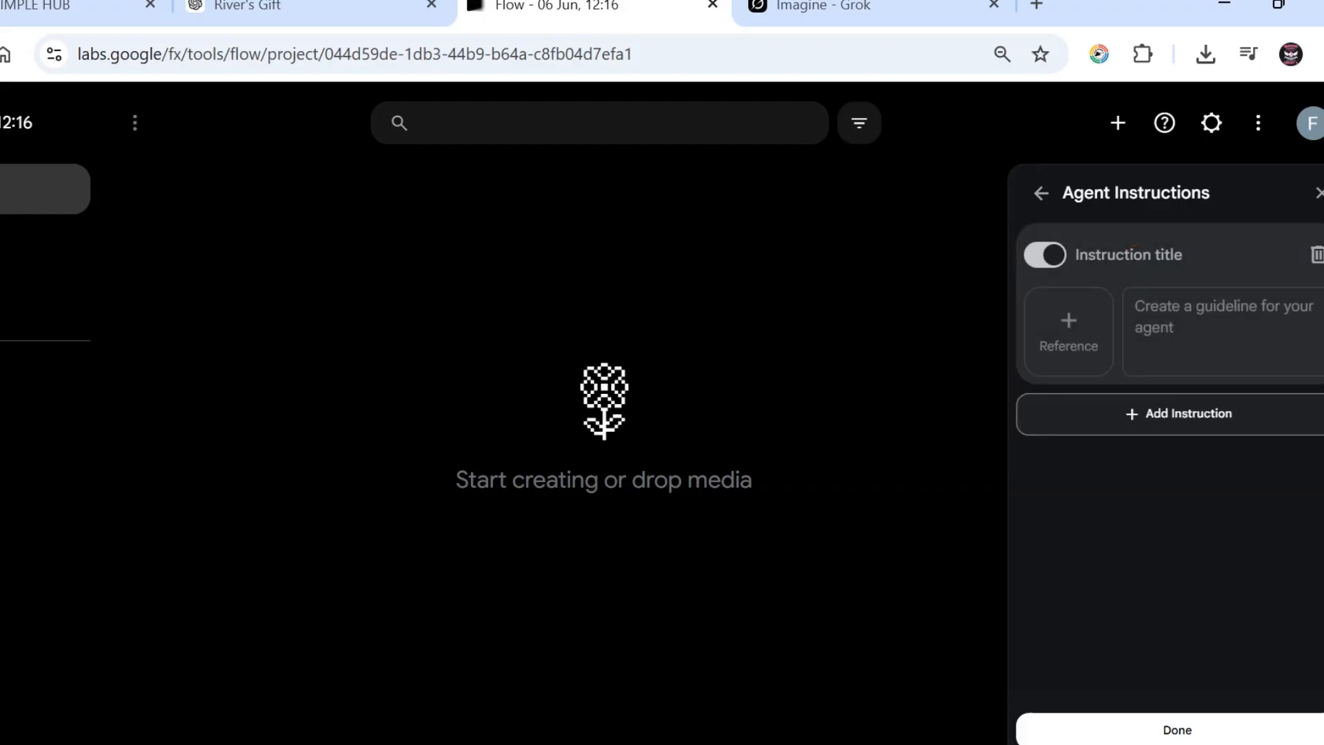
pyautogui.click(1153, 330)
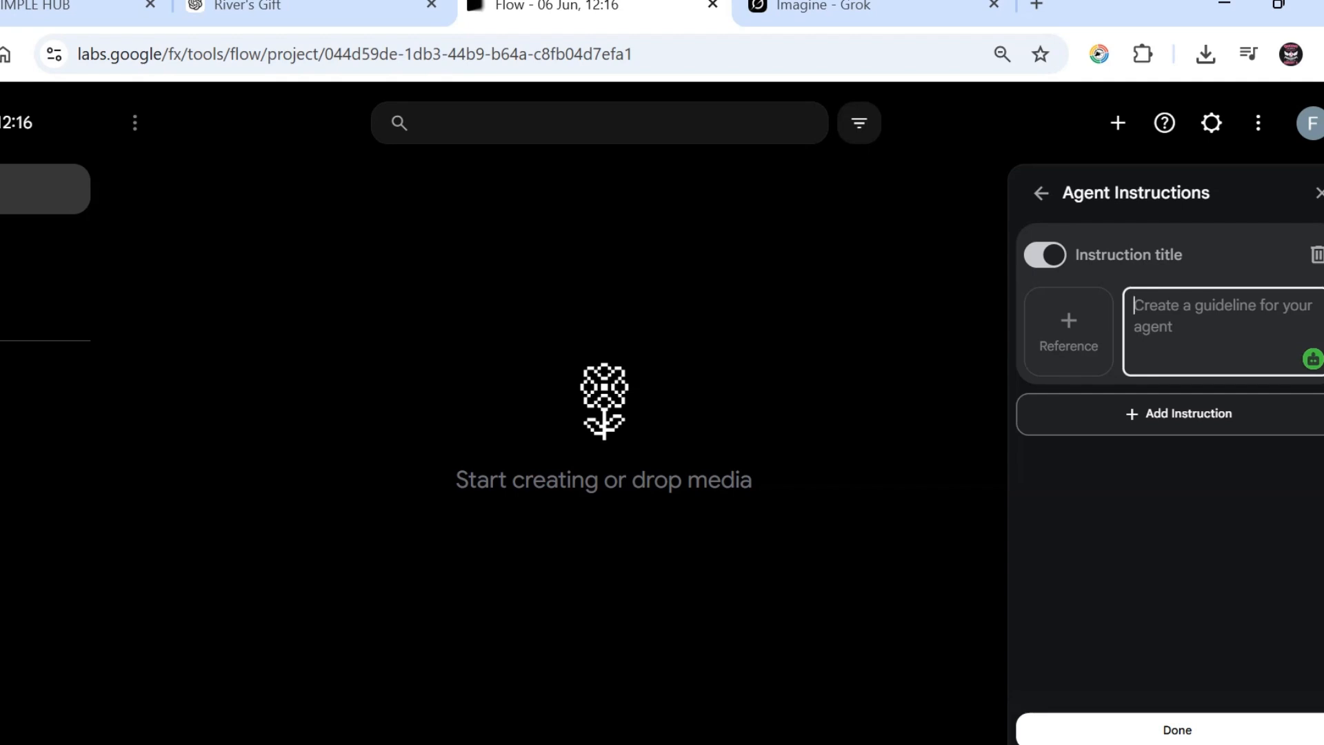
pyautogui.write('e consi')
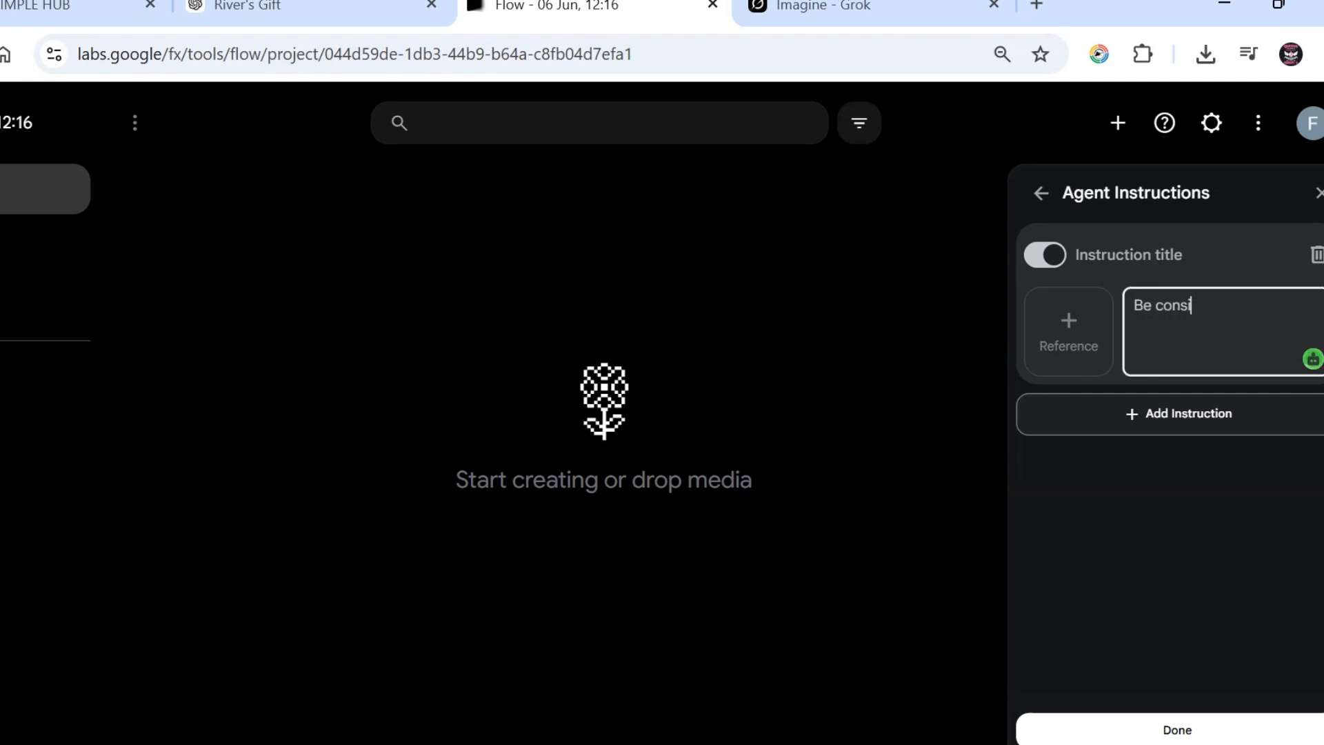
pyautogui.write('stence with the images')
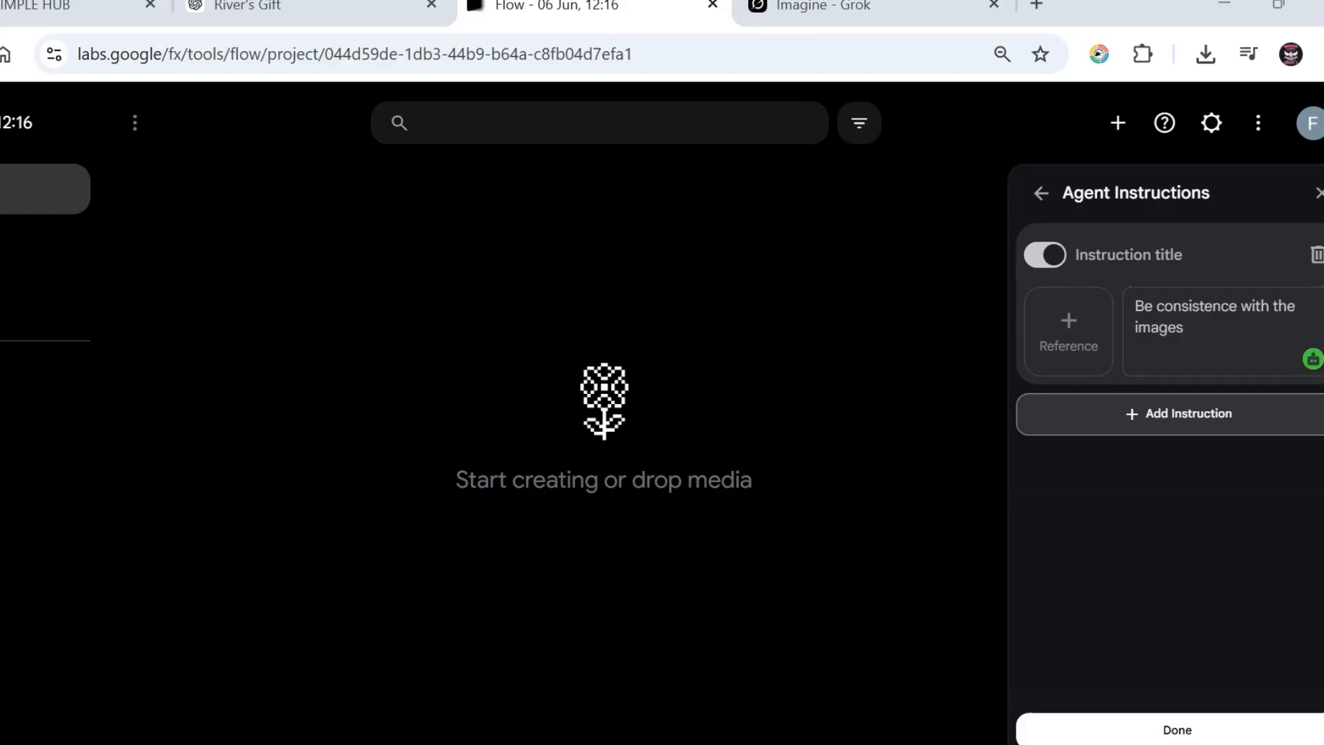
pyautogui.click(1177, 730)
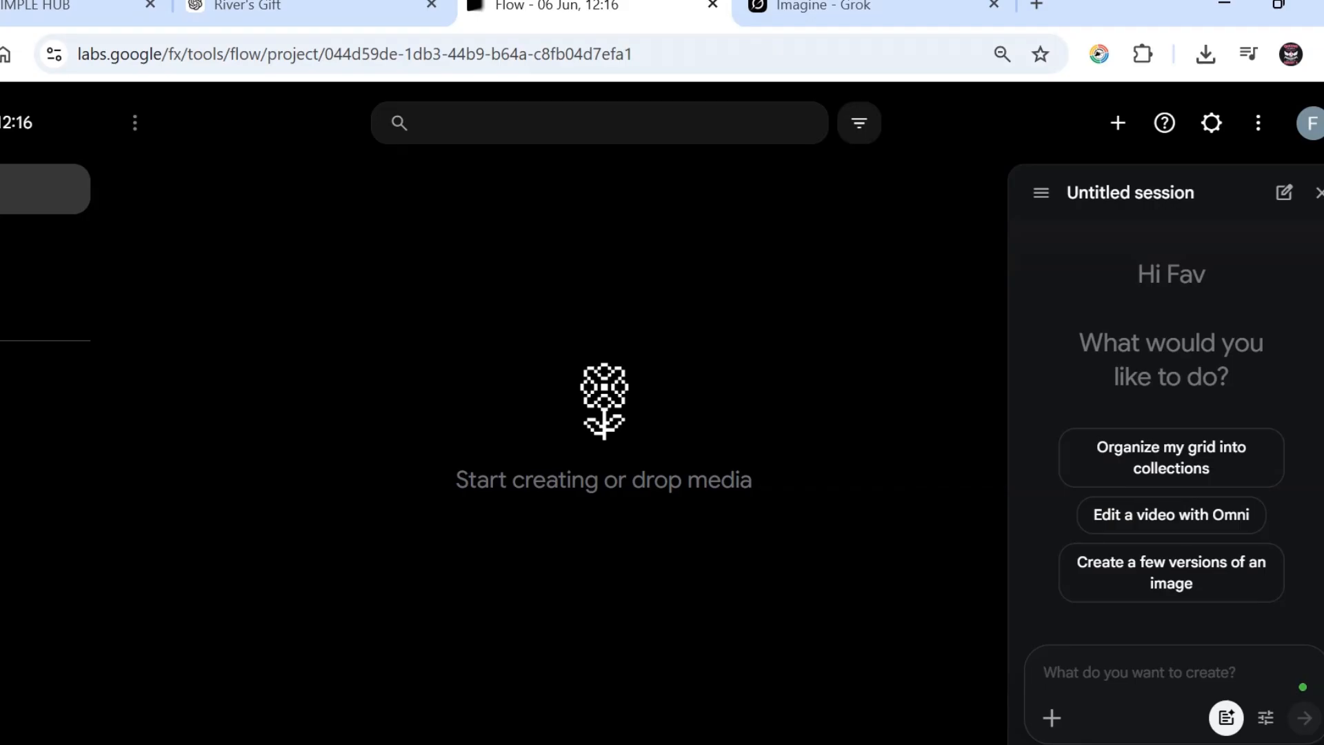
# Step: Paste the copied story 'The River's Gift' into the agent prompt box
pyautogui.rightClick(1100, 682)
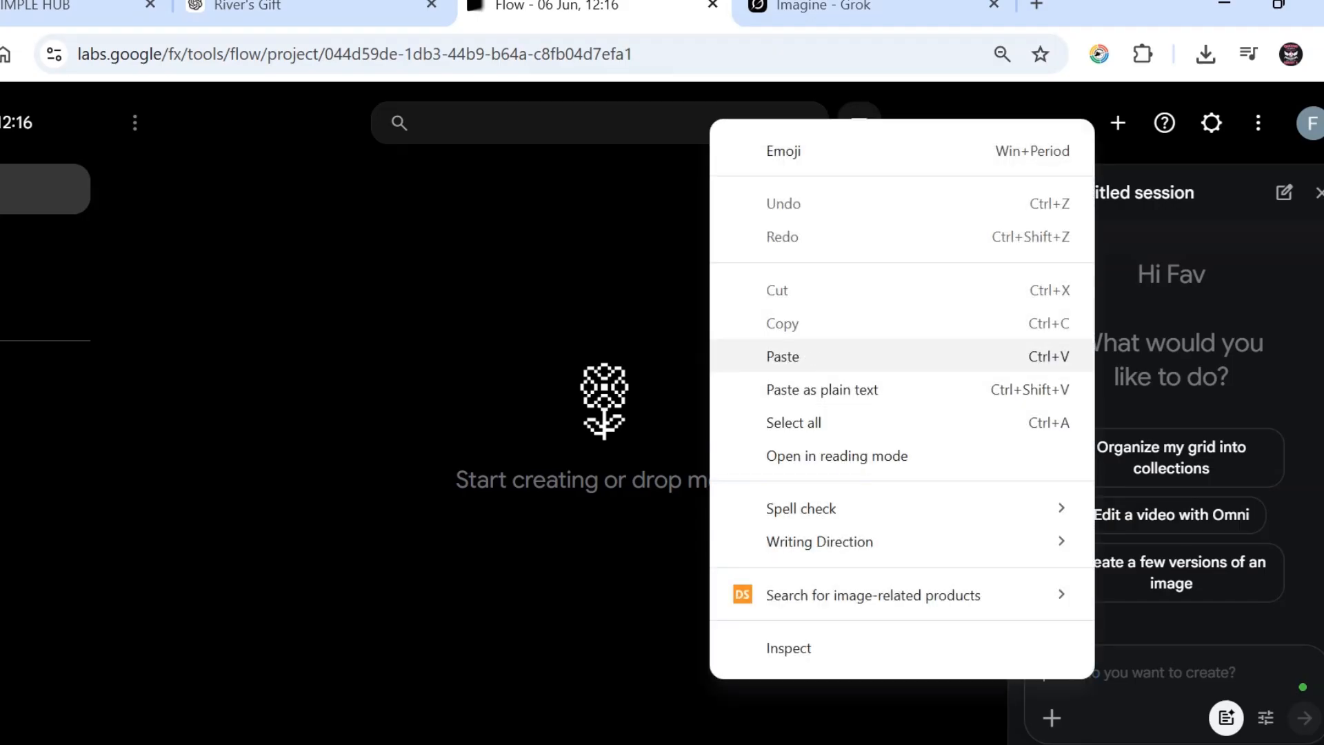
pyautogui.click(784, 354)
pyautogui.scroll(15, 1173, 507)
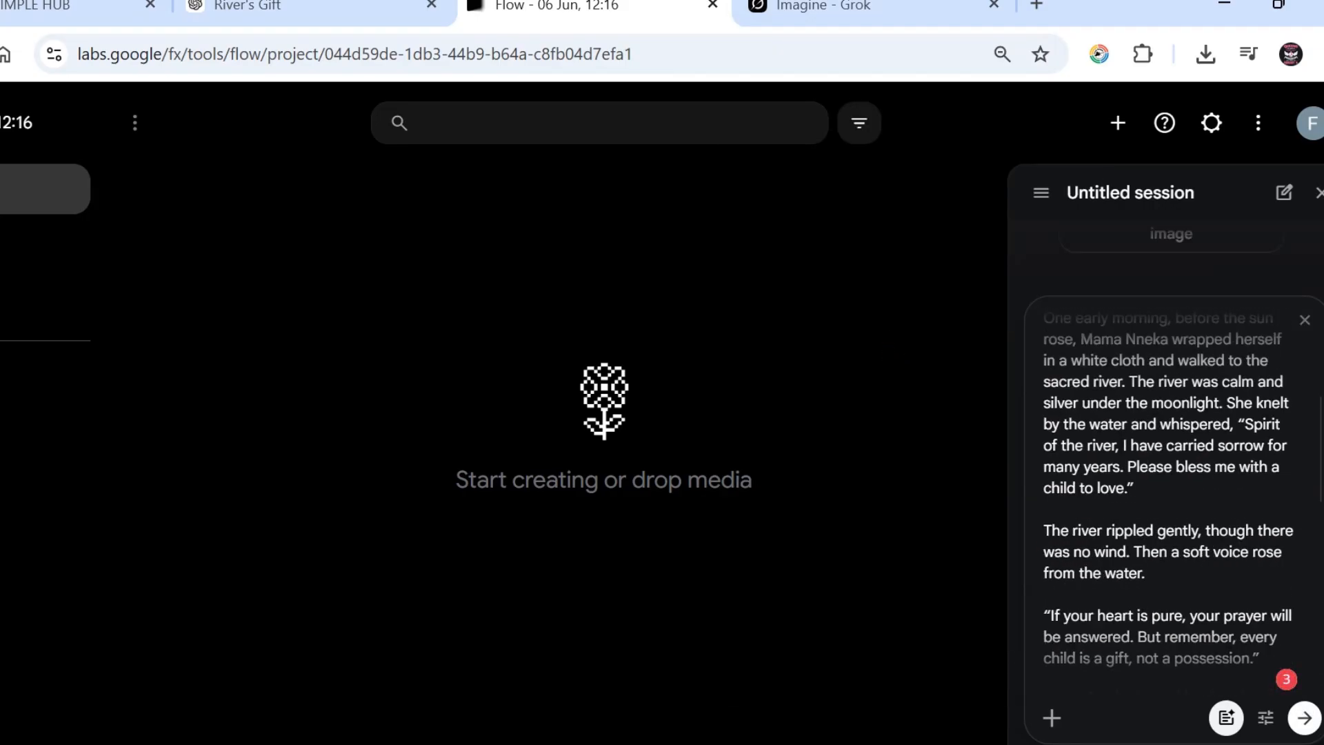
pyautogui.moveTo(1182, 430)
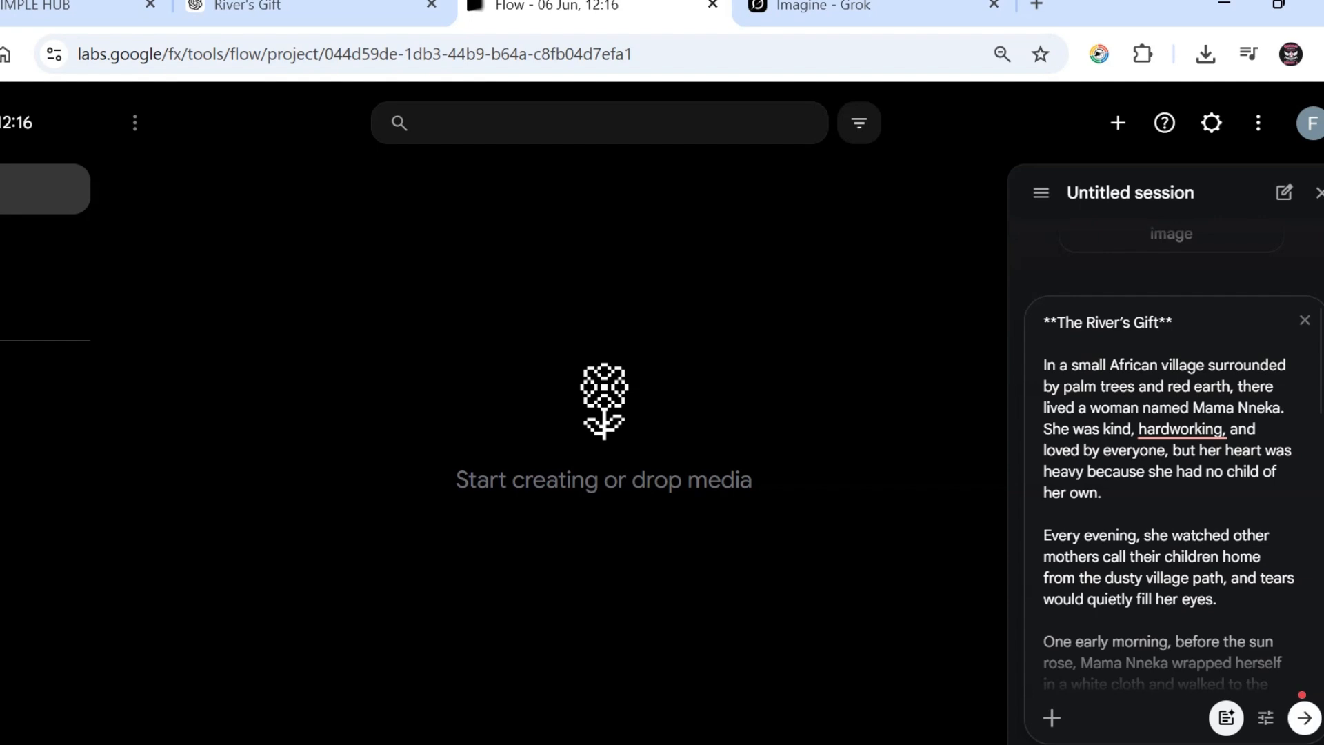
# Step: Send The River's Gift story to the agent
pyautogui.click(1304, 718)
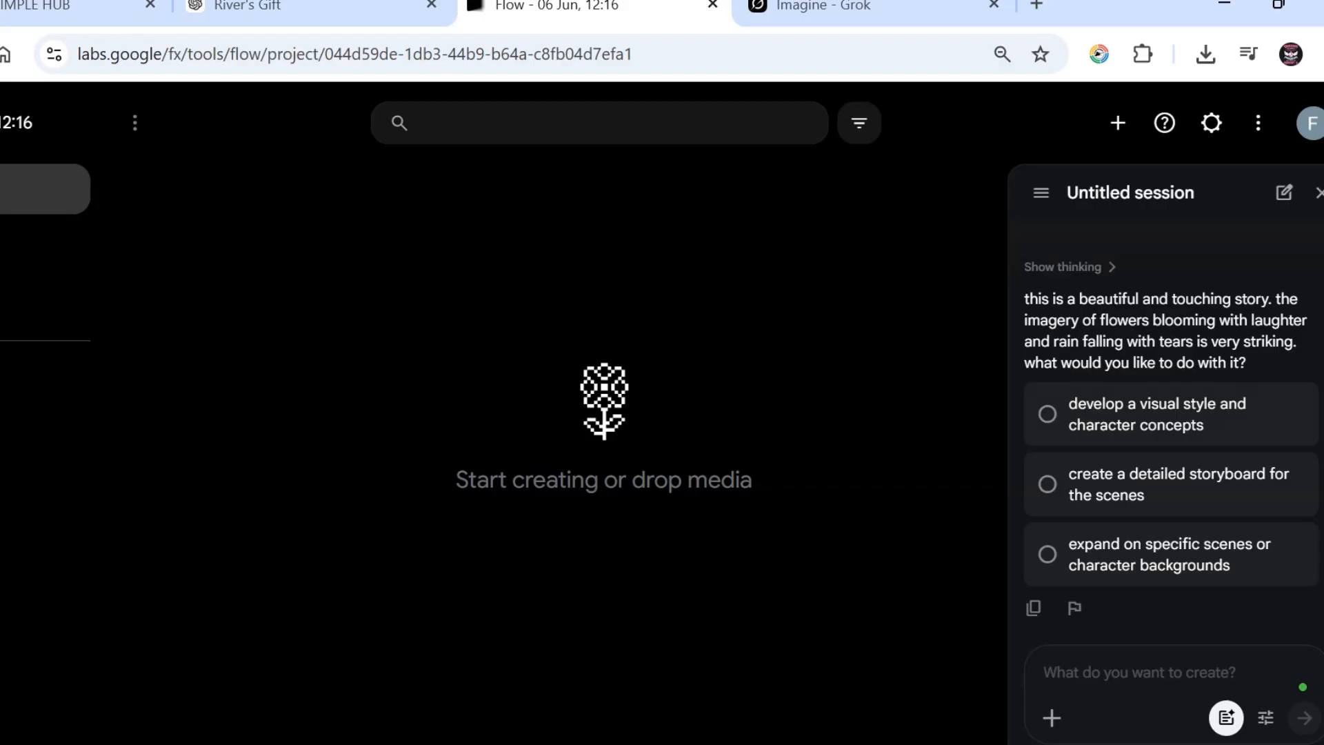
# Step: Pick the visual style and character concepts suggestion to generate three folk-art images
pyautogui.click(1159, 414)
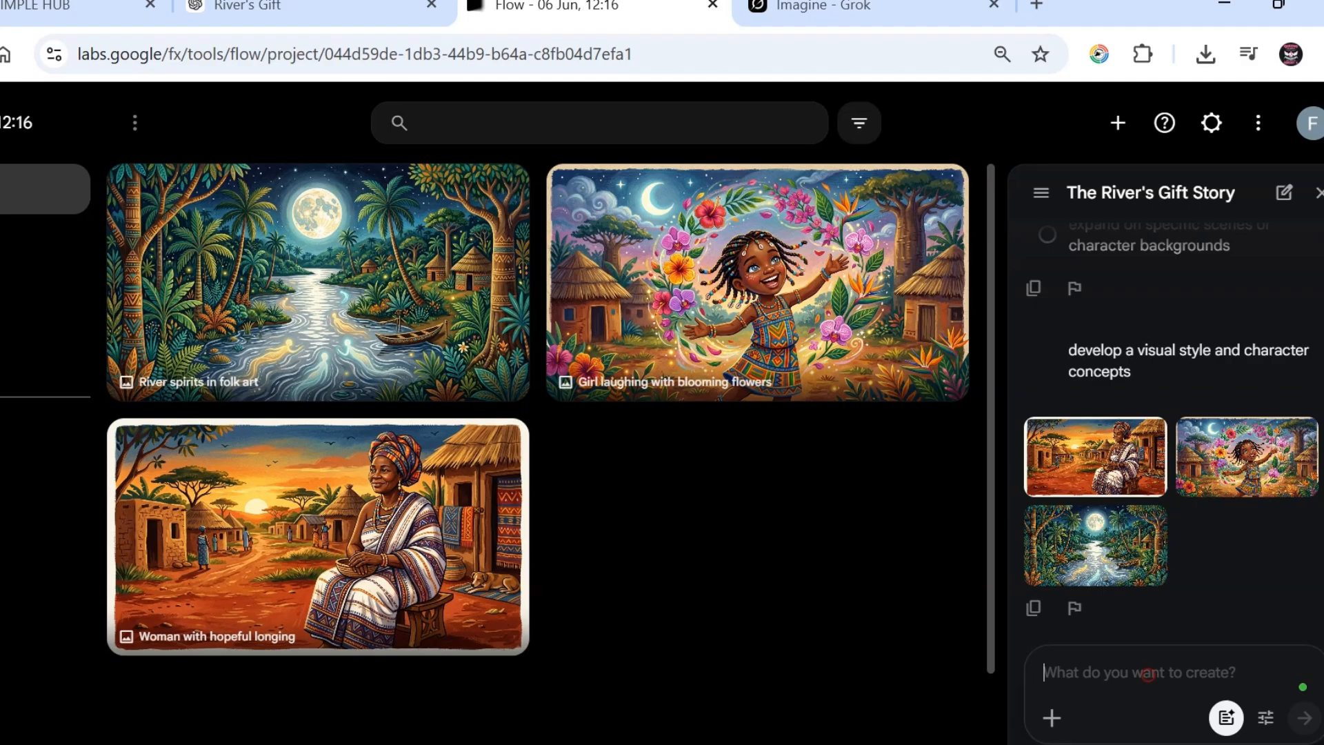
# Step: Write the prompt 'change the images to 3d pixar style'
pyautogui.write('cha')
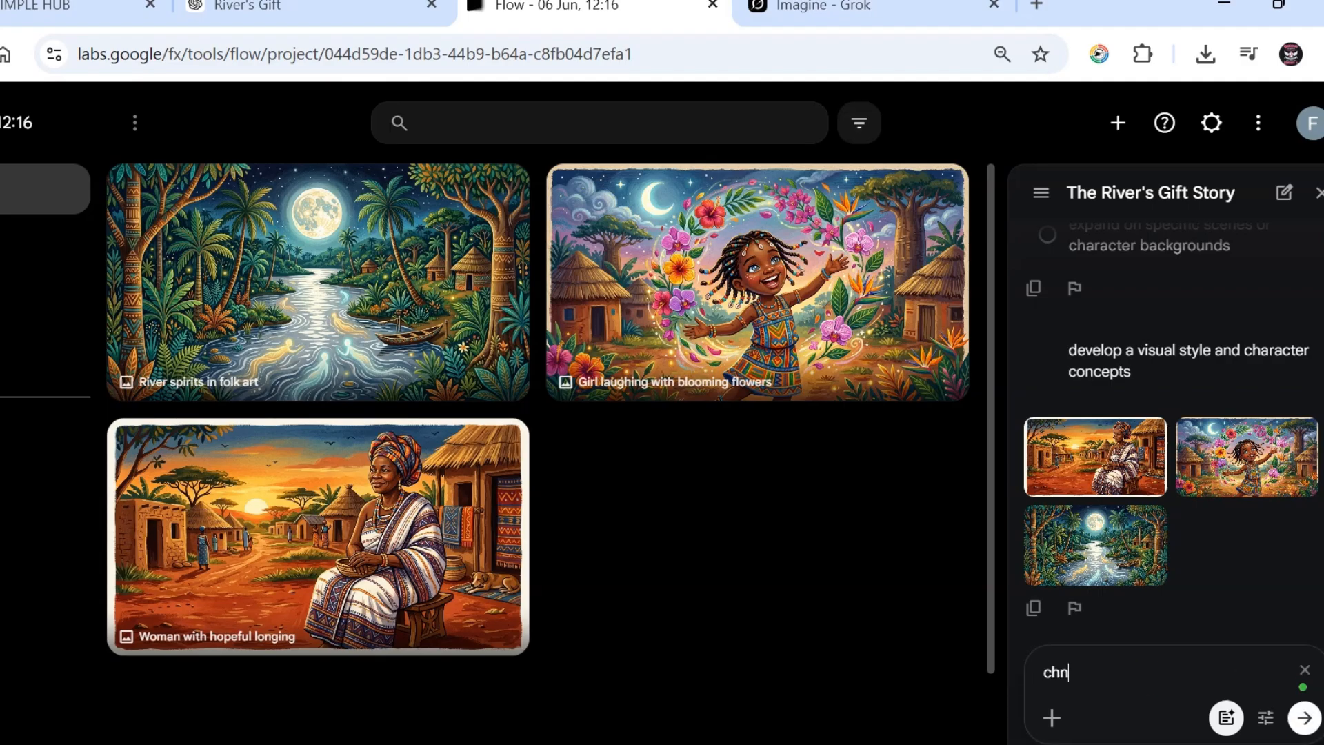
pyautogui.press('BackSpace')
pyautogui.press('BackSpace')
pyautogui.write('hange the images')
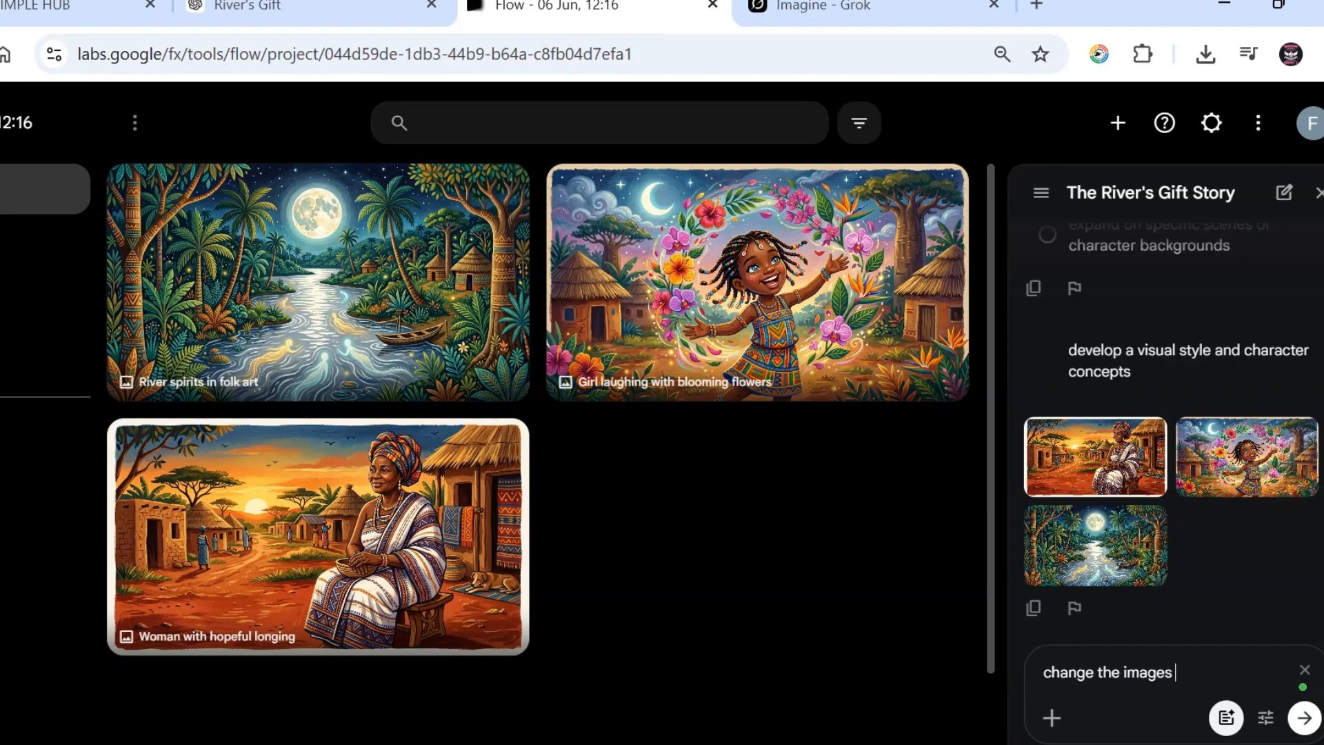
pyautogui.write(' to 3d pixar')
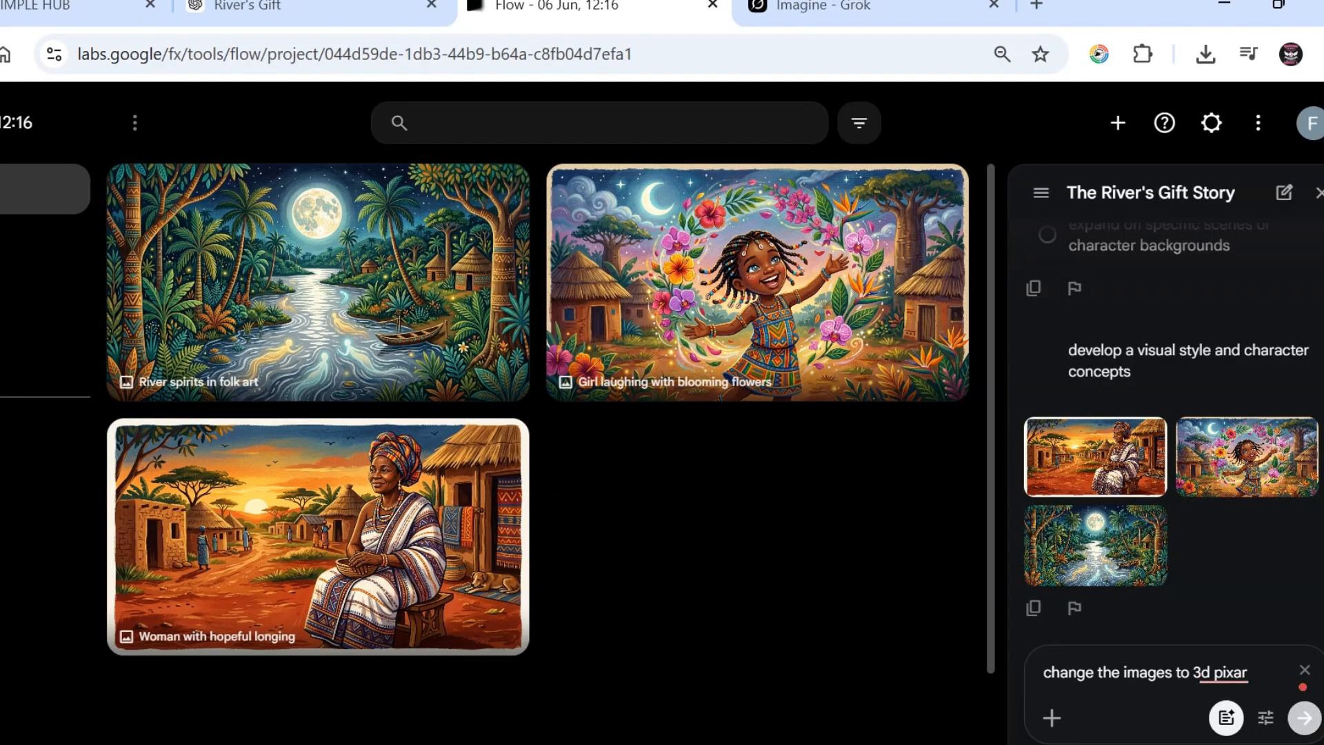
pyautogui.click(1270, 671)
pyautogui.write('style')
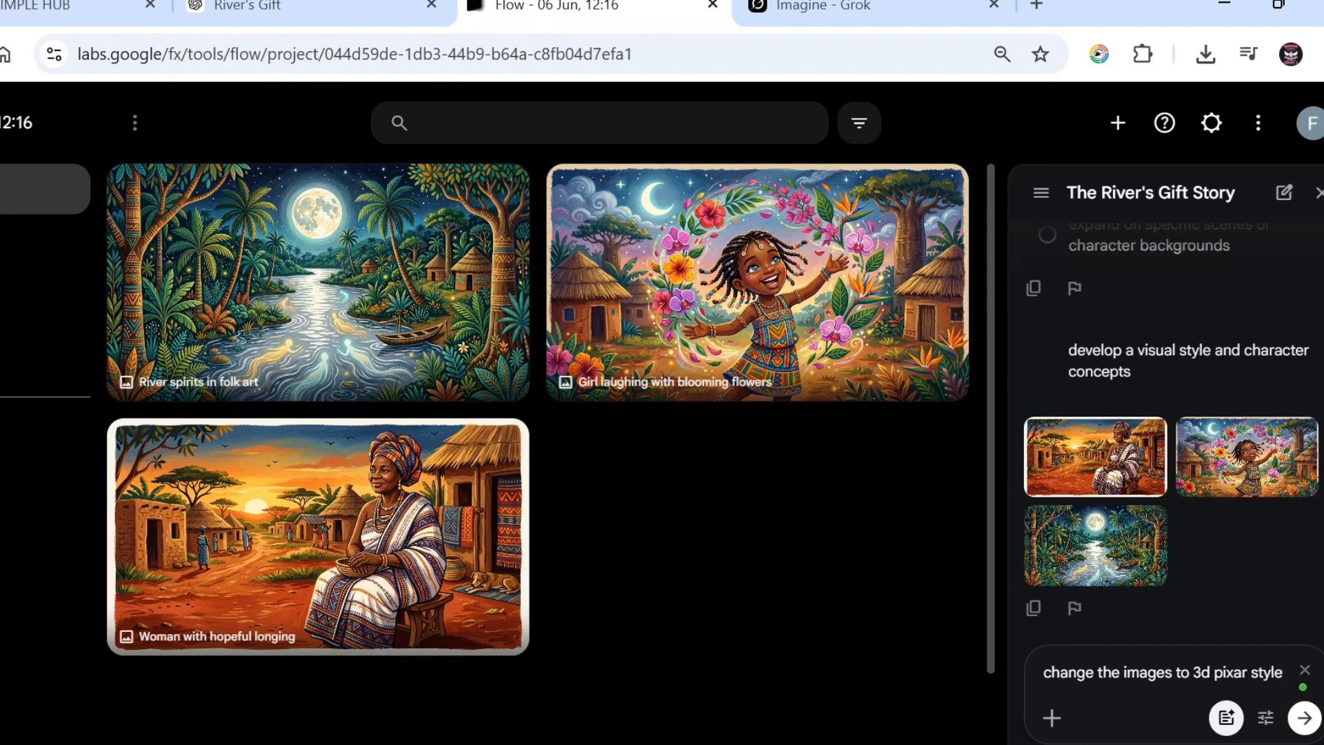
# Step: Submit the 3D Pixar restyle request and review the regenerated story images
pyautogui.click(1304, 717)
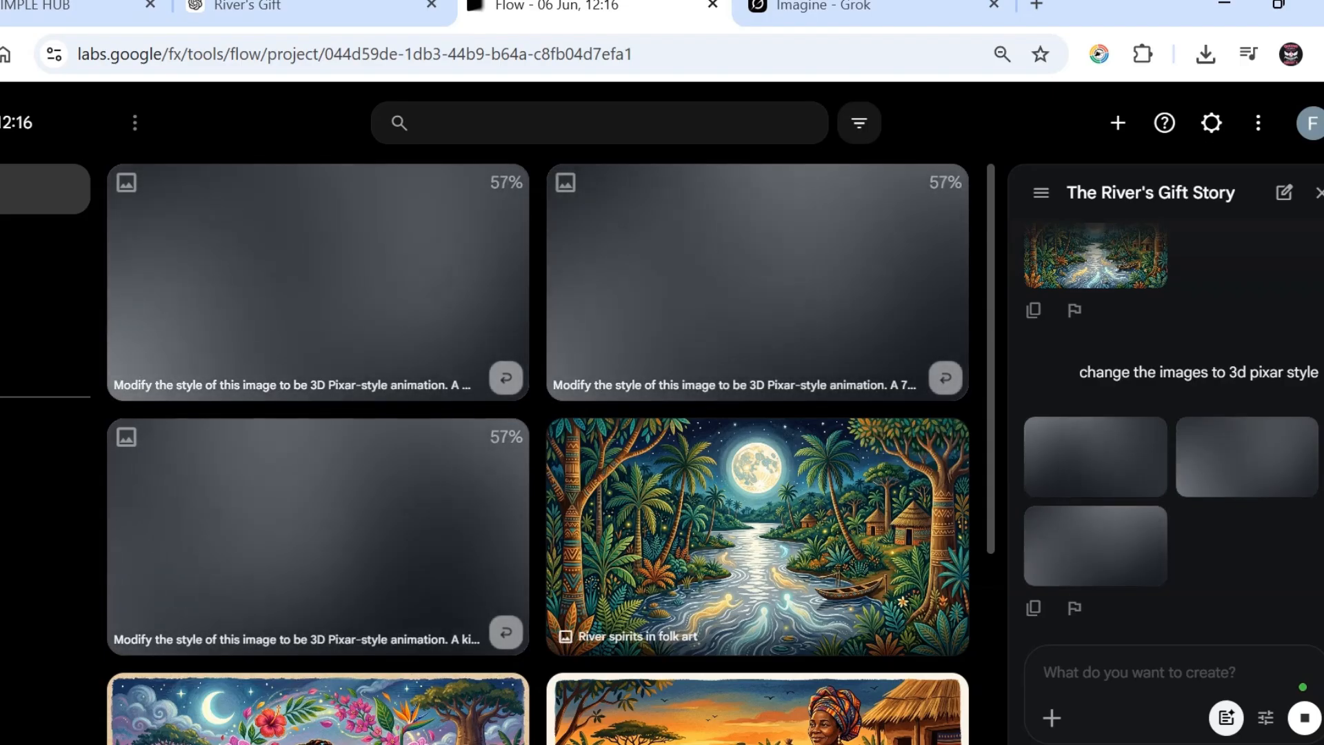
pyautogui.scroll(-3, 758, 517)
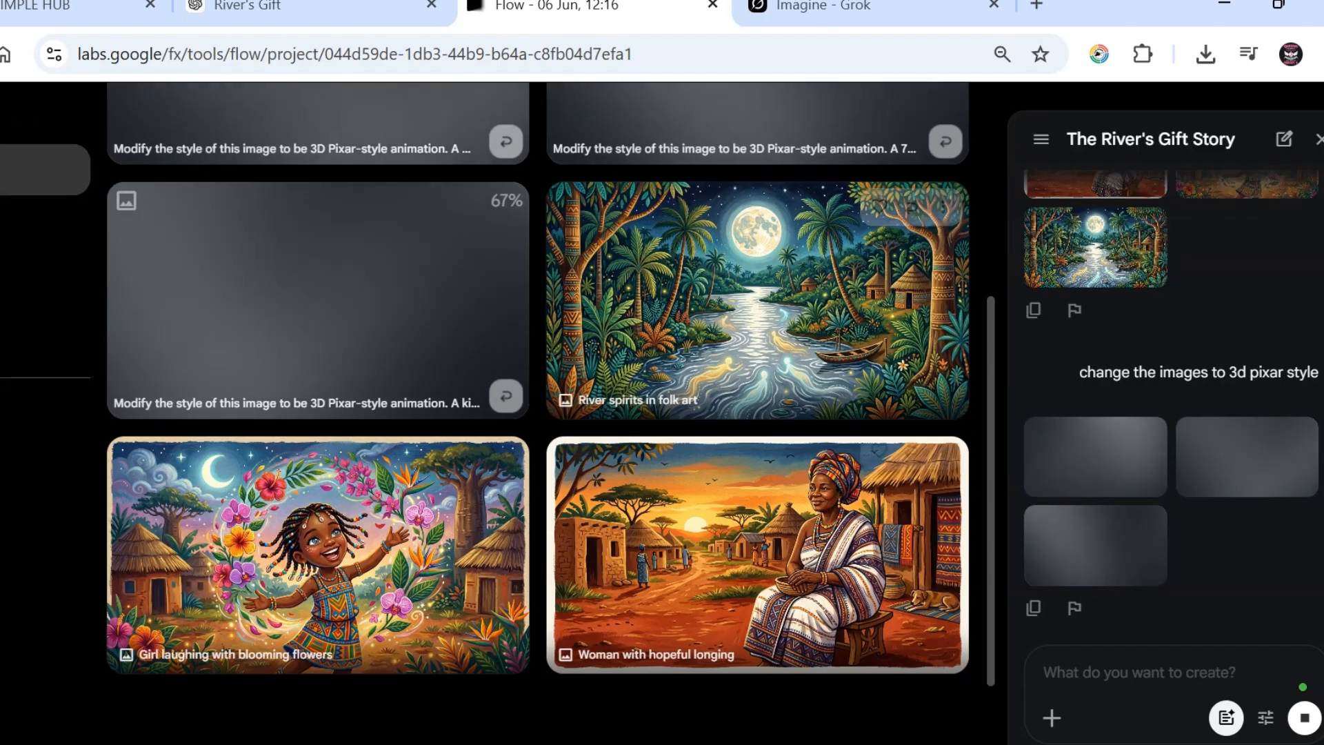
pyautogui.scroll(3, 759, 517)
pyautogui.scroll(-5, 759, 517)
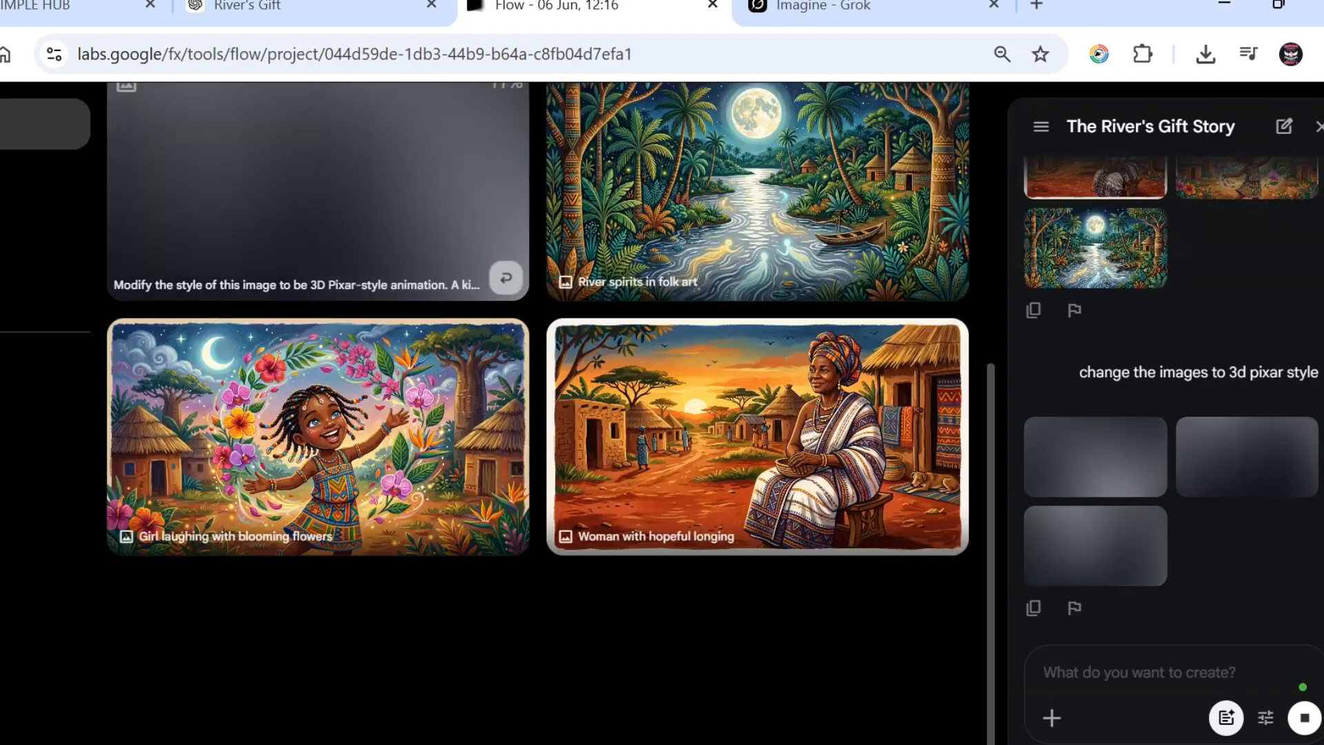
pyautogui.scroll(3, 759, 517)
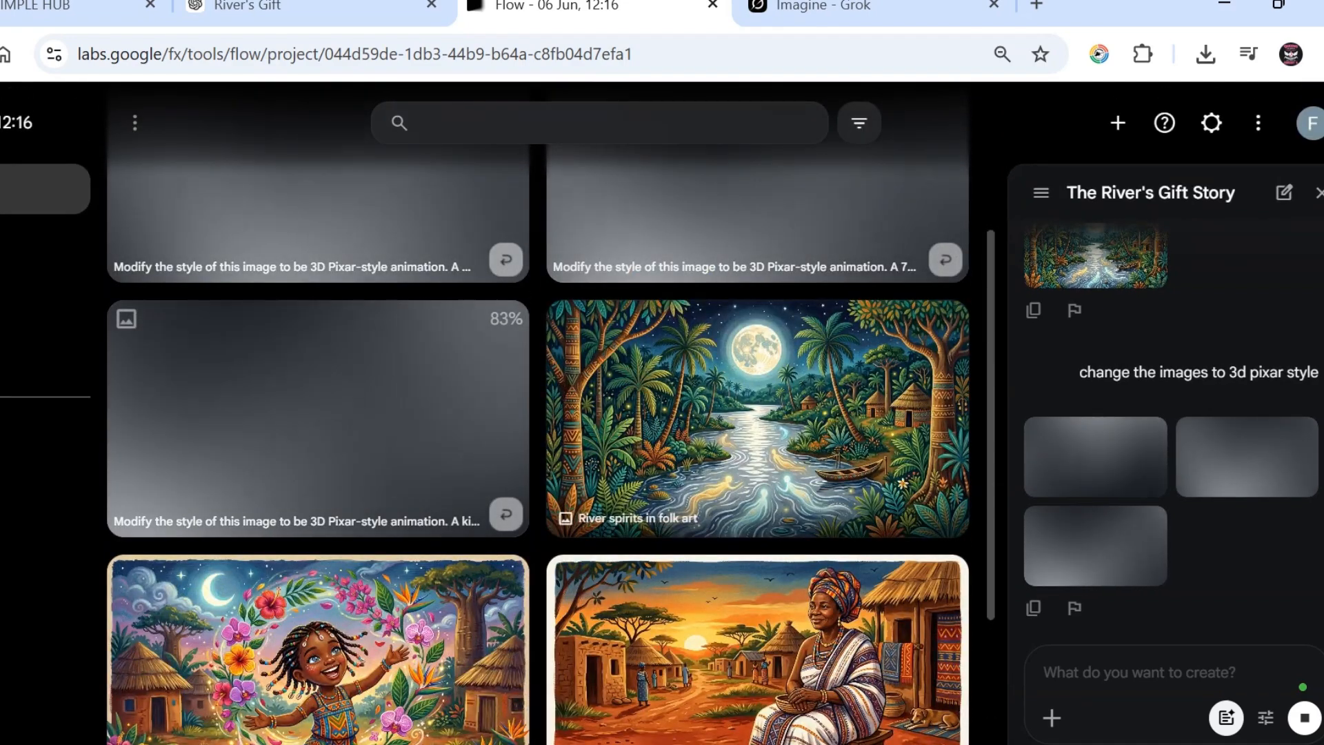
pyautogui.scroll(2, 758, 518)
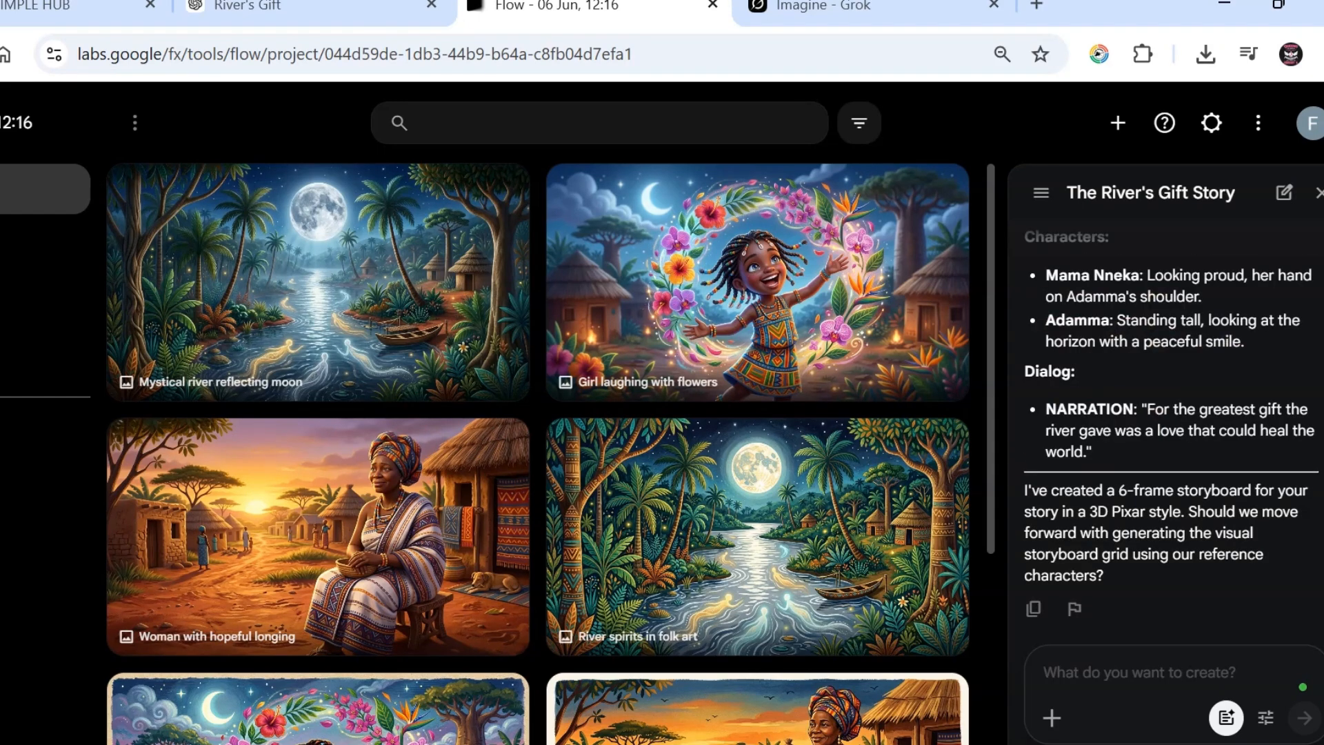
pyautogui.scroll(10, 1169, 434)
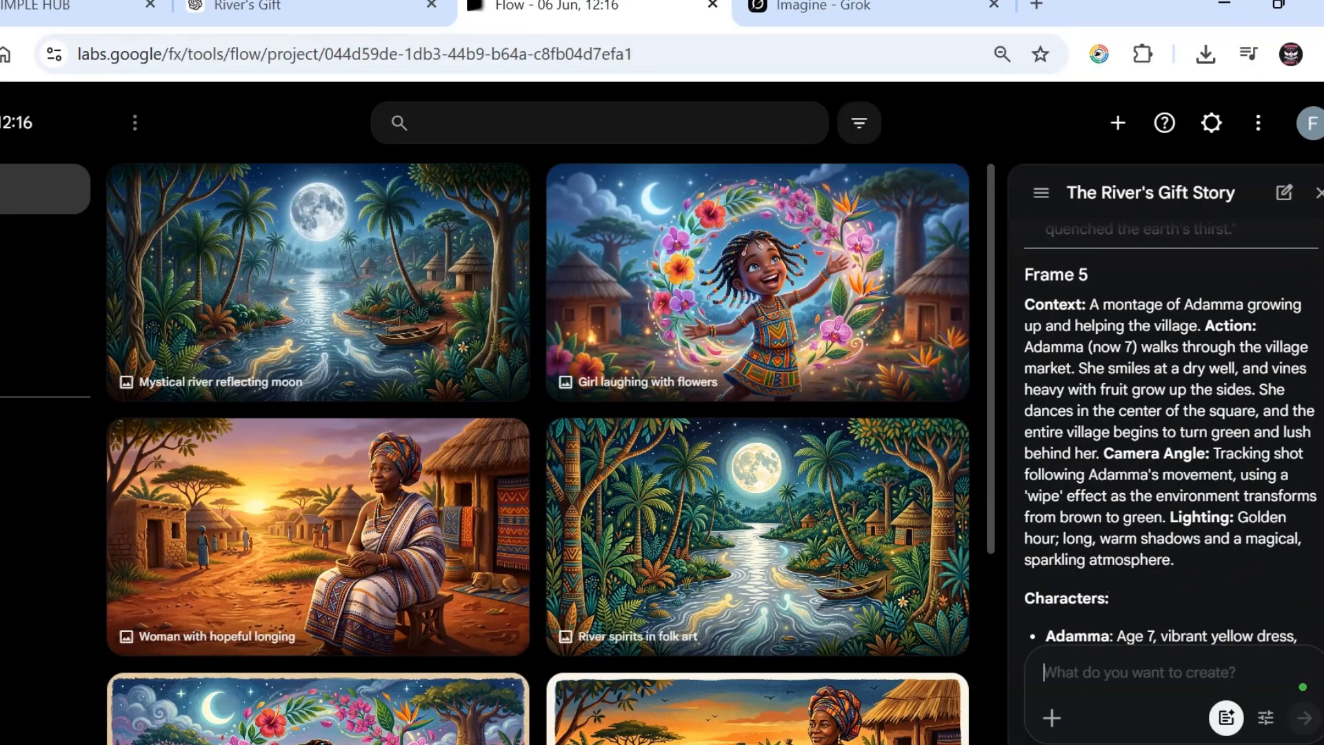
pyautogui.scroll(15, 1169, 434)
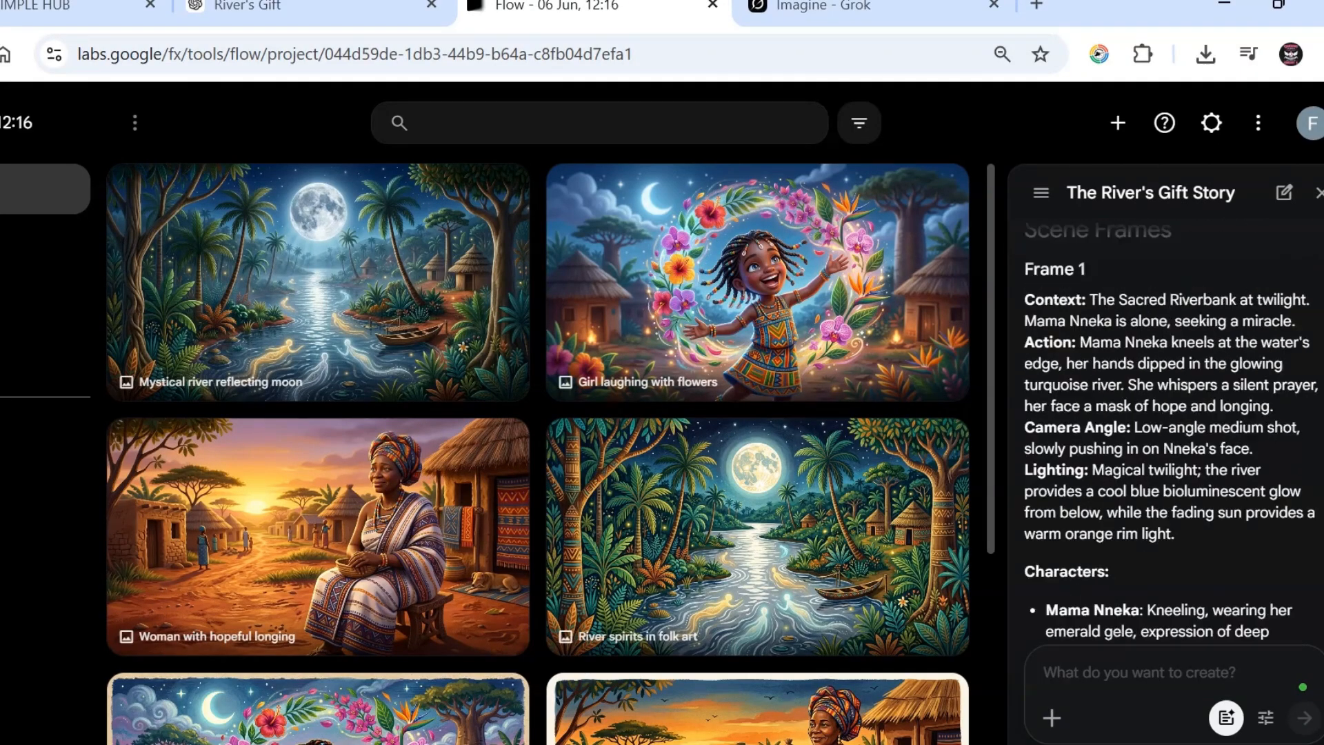
pyautogui.scroll(15, 1169, 435)
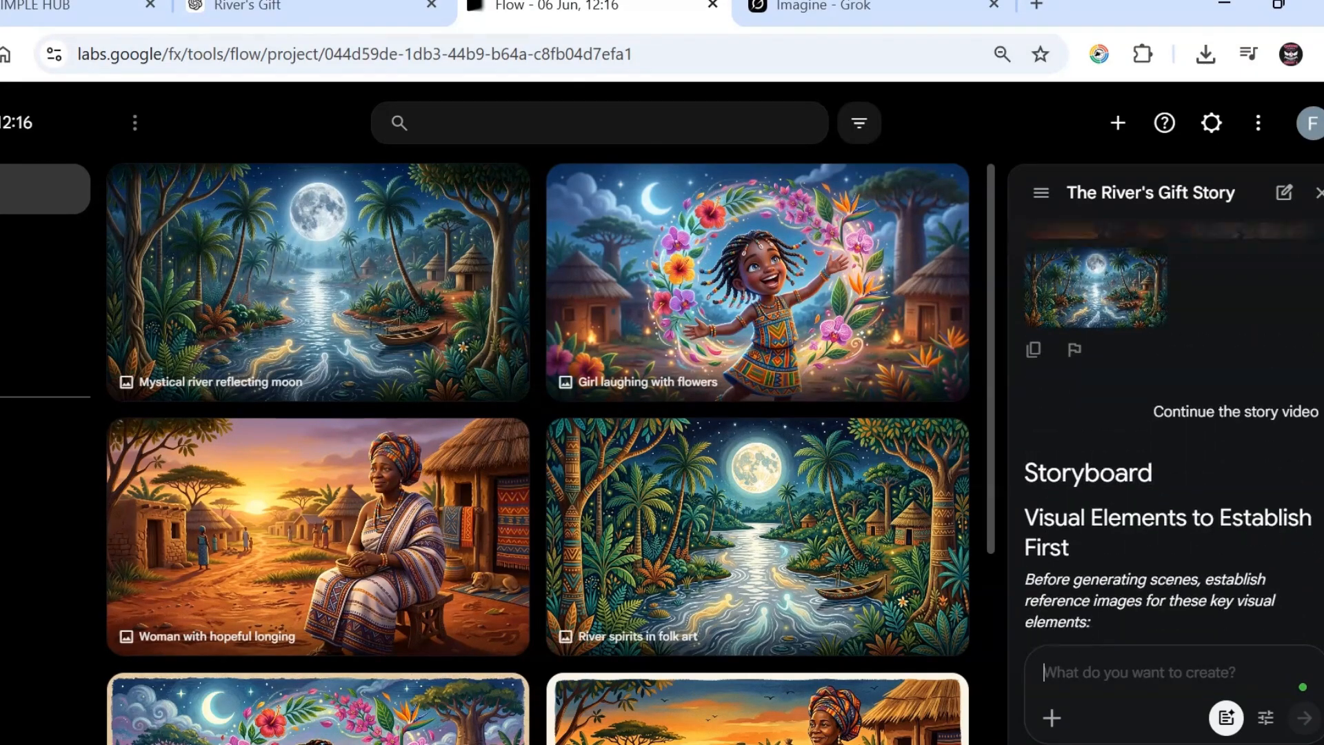
pyautogui.scroll(-7, 1169, 435)
pyautogui.scroll(5, 1169, 434)
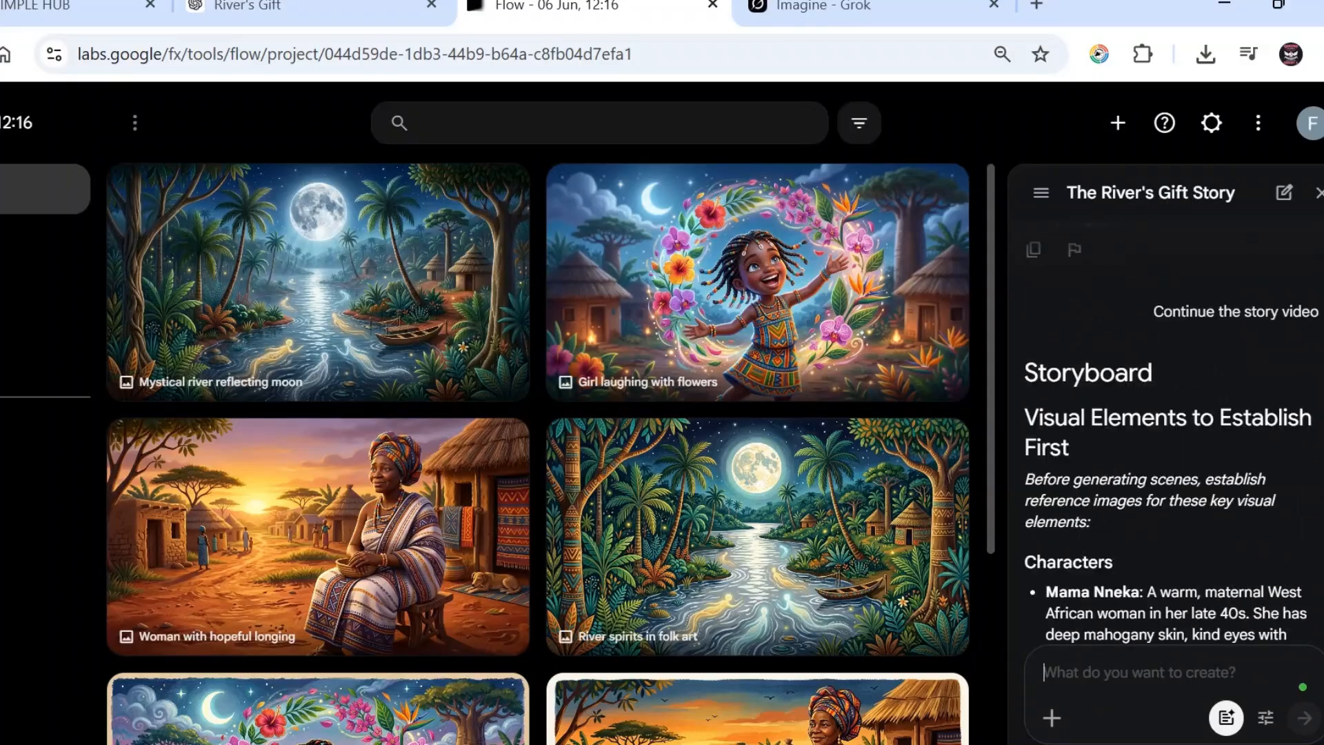
pyautogui.scroll(-5, 1169, 435)
pyautogui.scroll(4, 1168, 435)
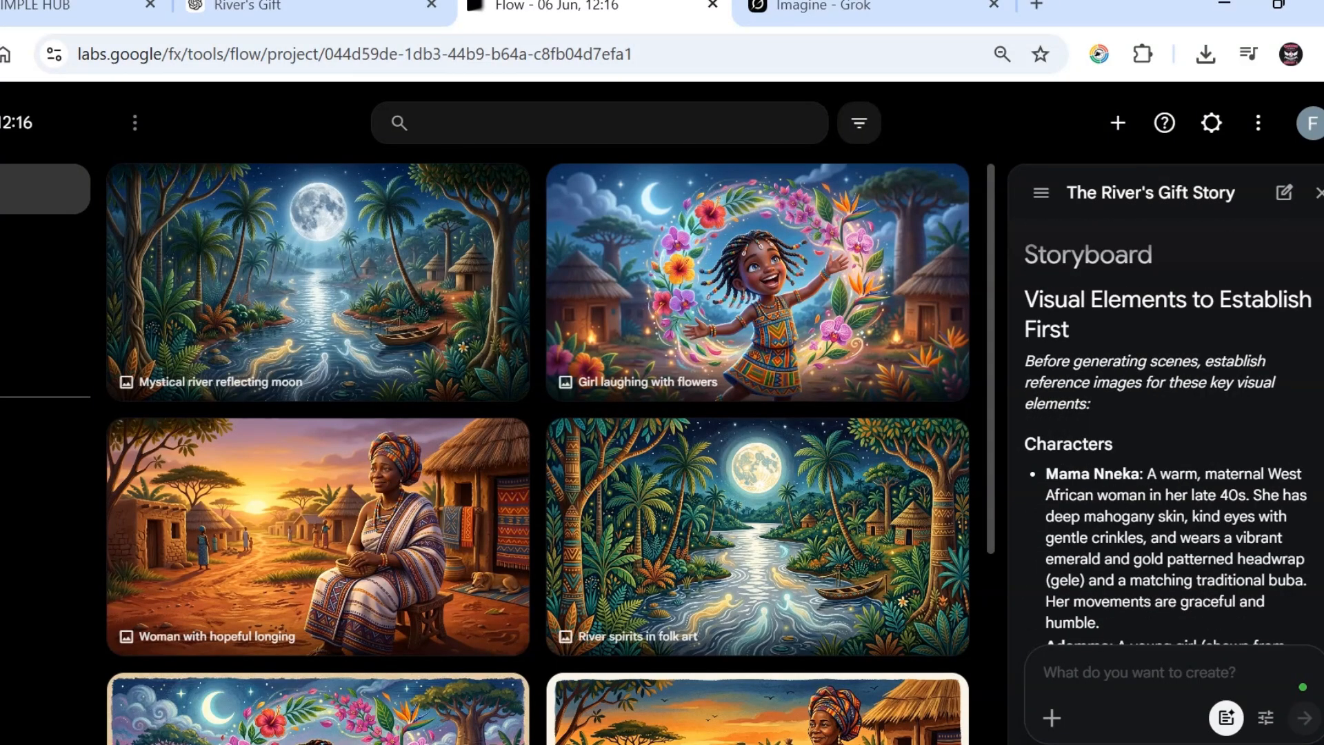
pyautogui.scroll(-10, 1169, 435)
pyautogui.scroll(-8, 1169, 434)
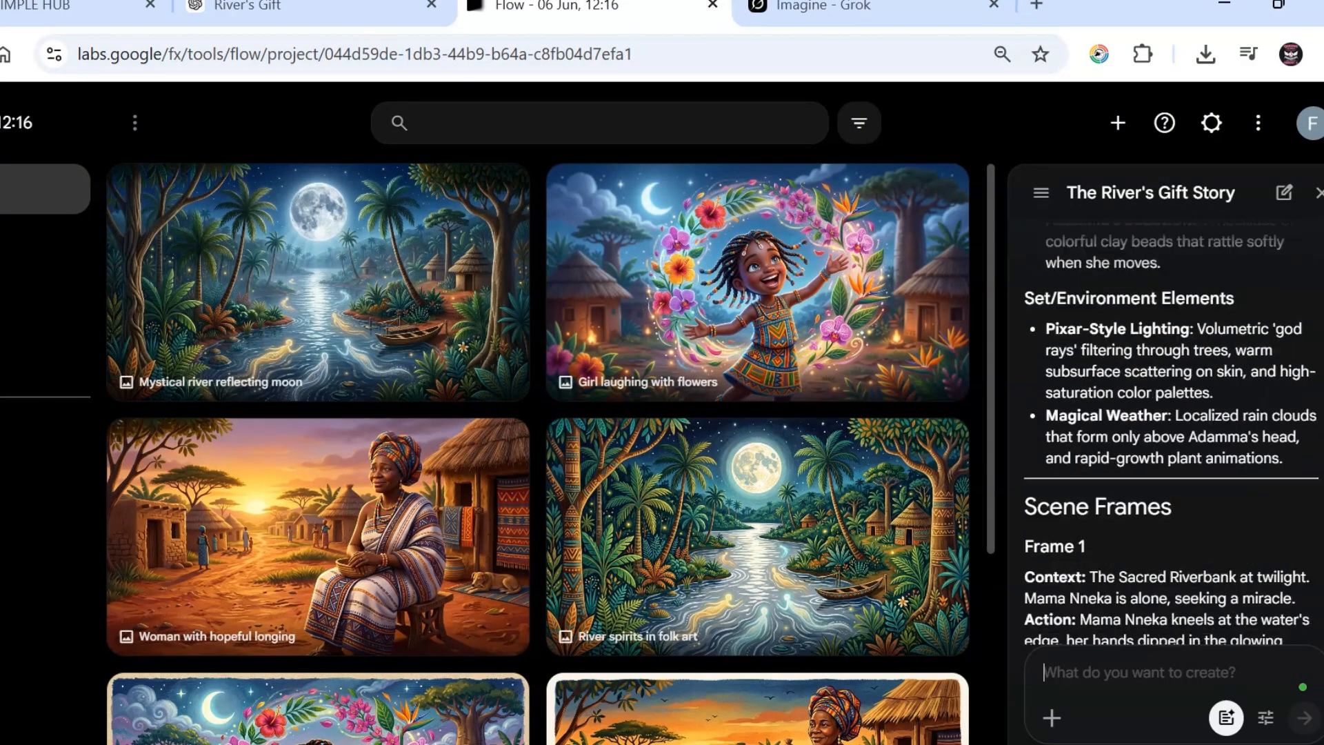
pyautogui.scroll(4, 1169, 434)
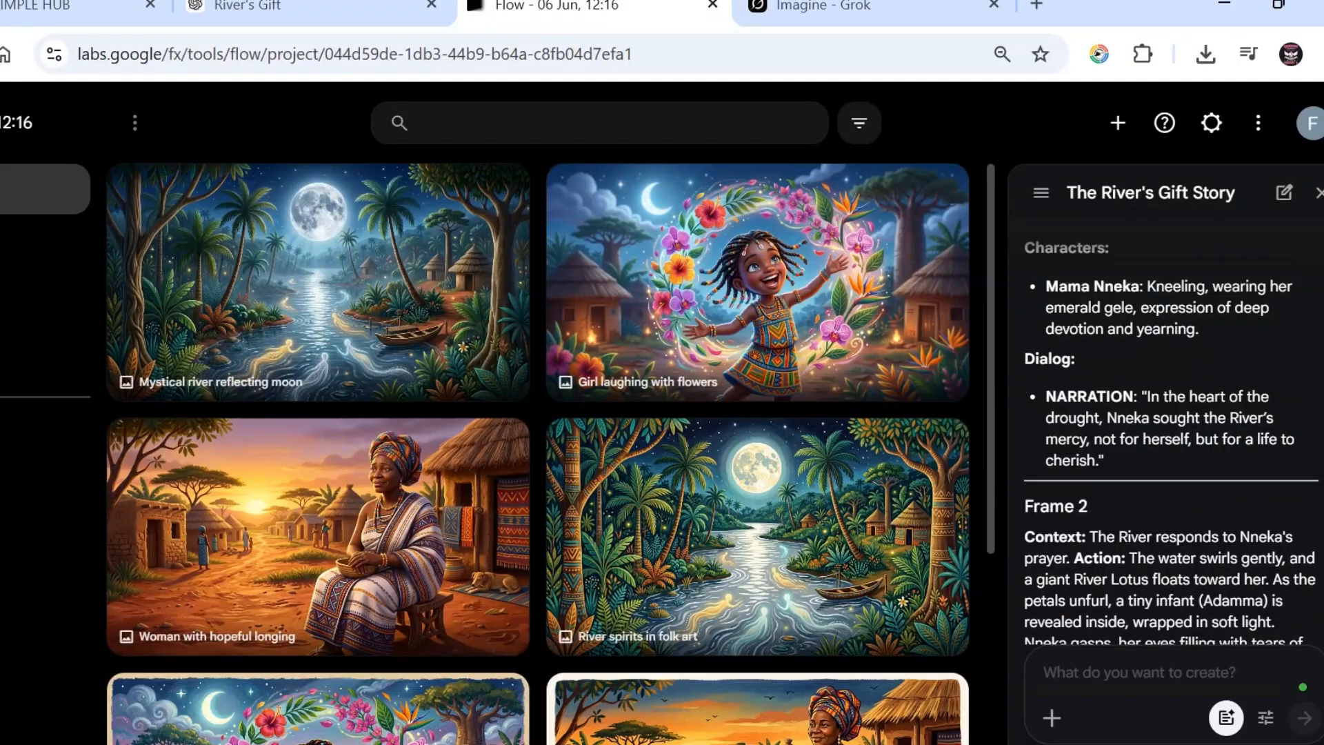
pyautogui.scroll(-2, 1168, 435)
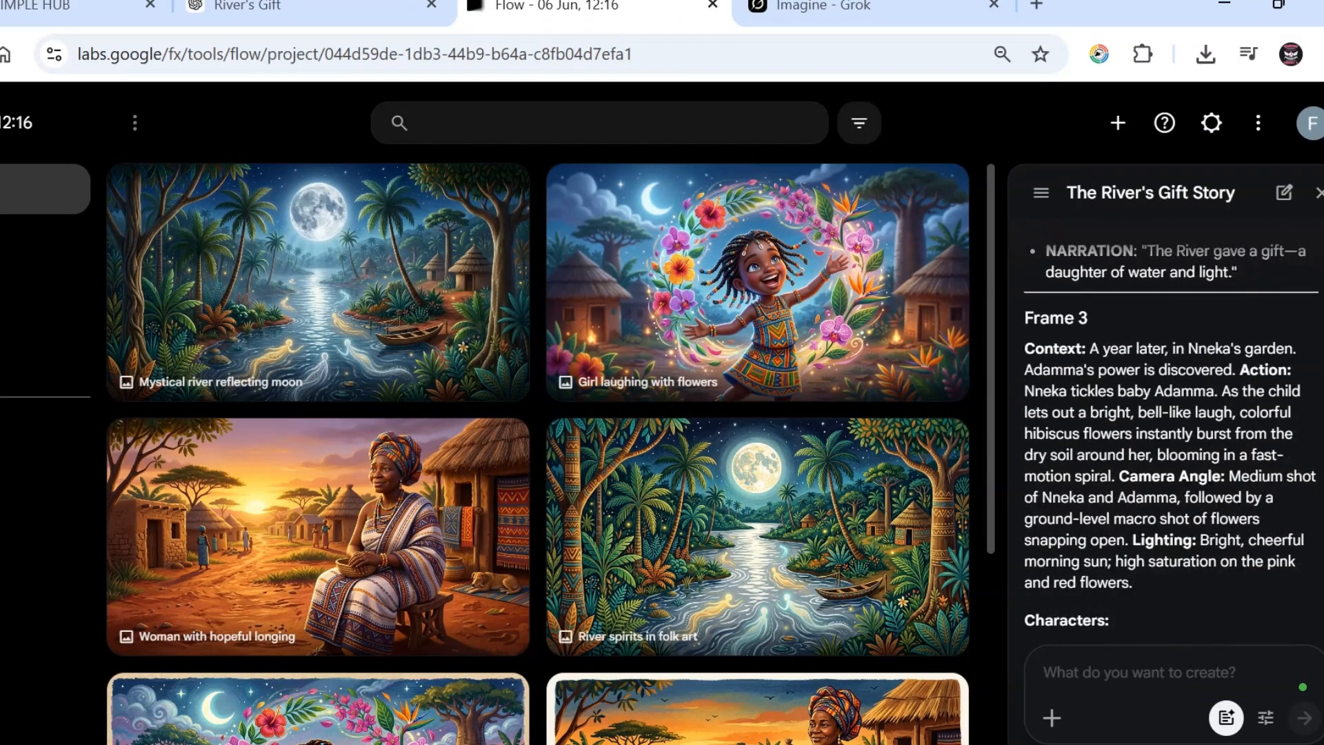
pyautogui.scroll(10, 1169, 434)
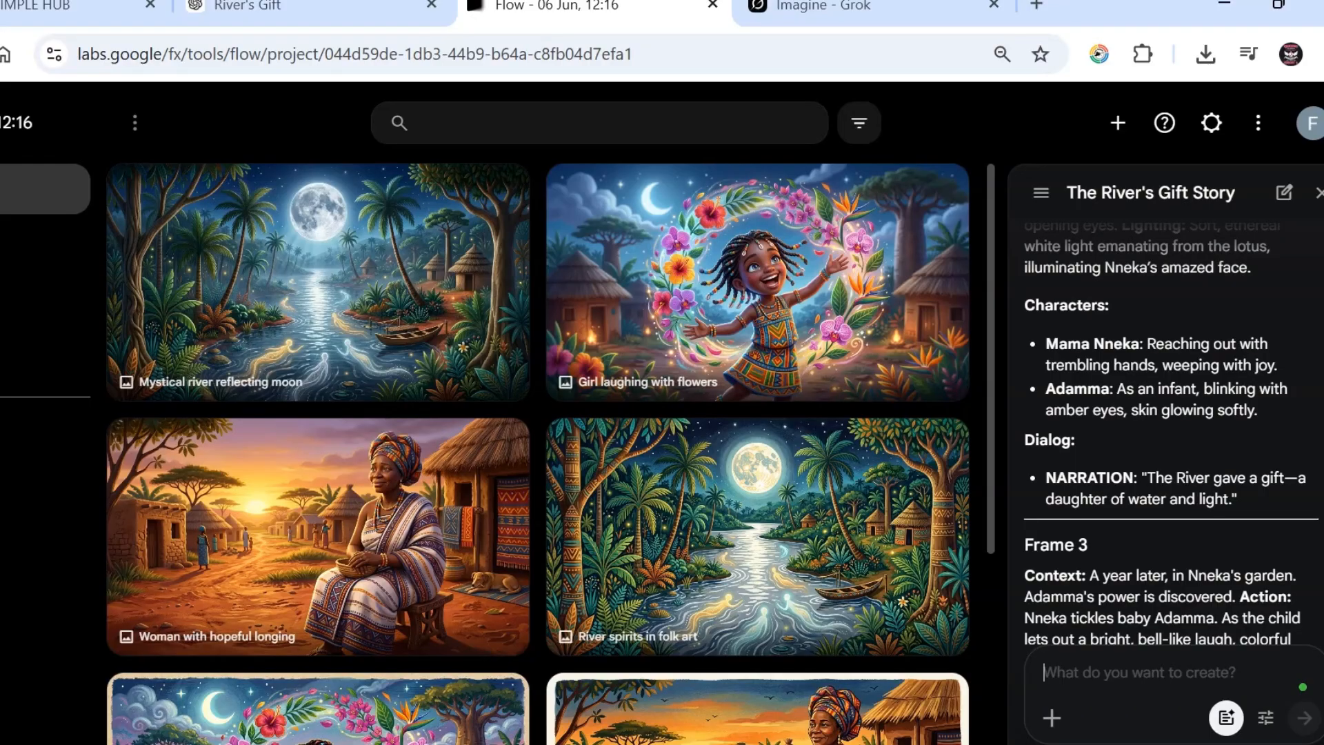
pyautogui.scroll(3, 1169, 435)
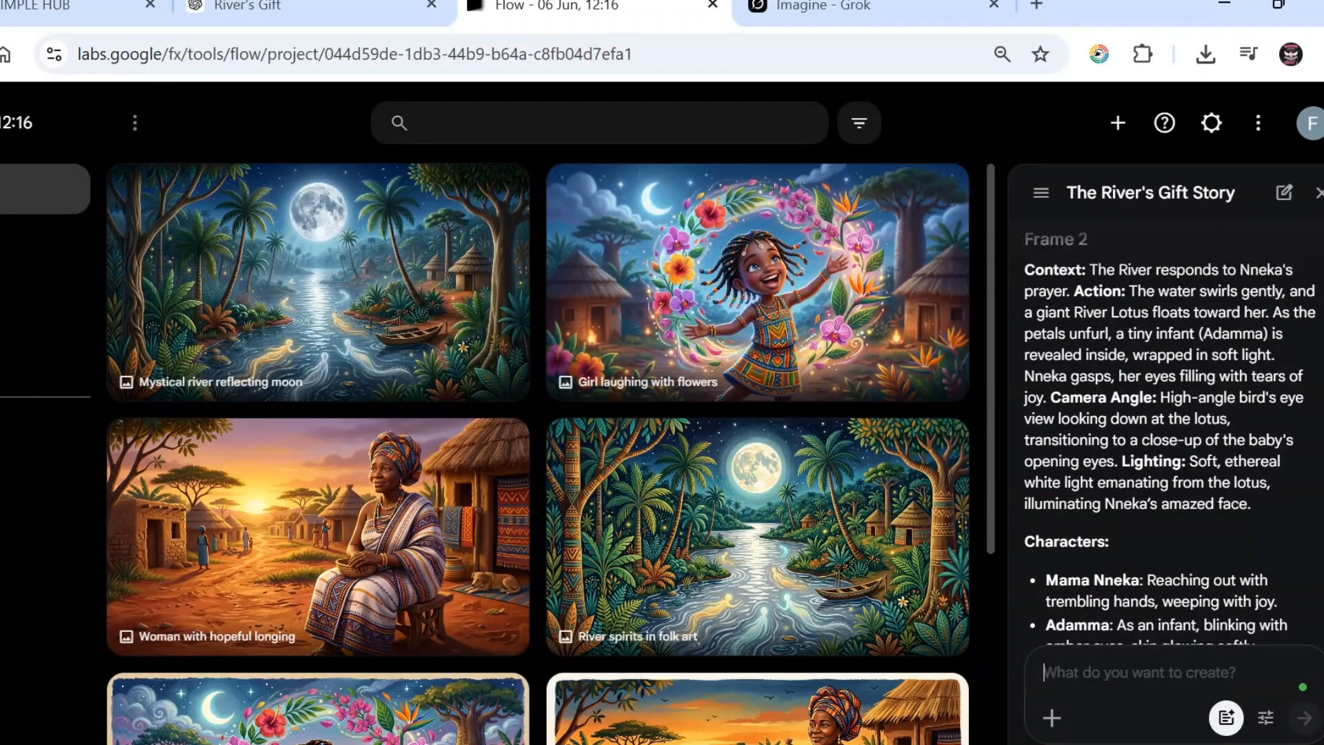
pyautogui.scroll(-5, 1169, 435)
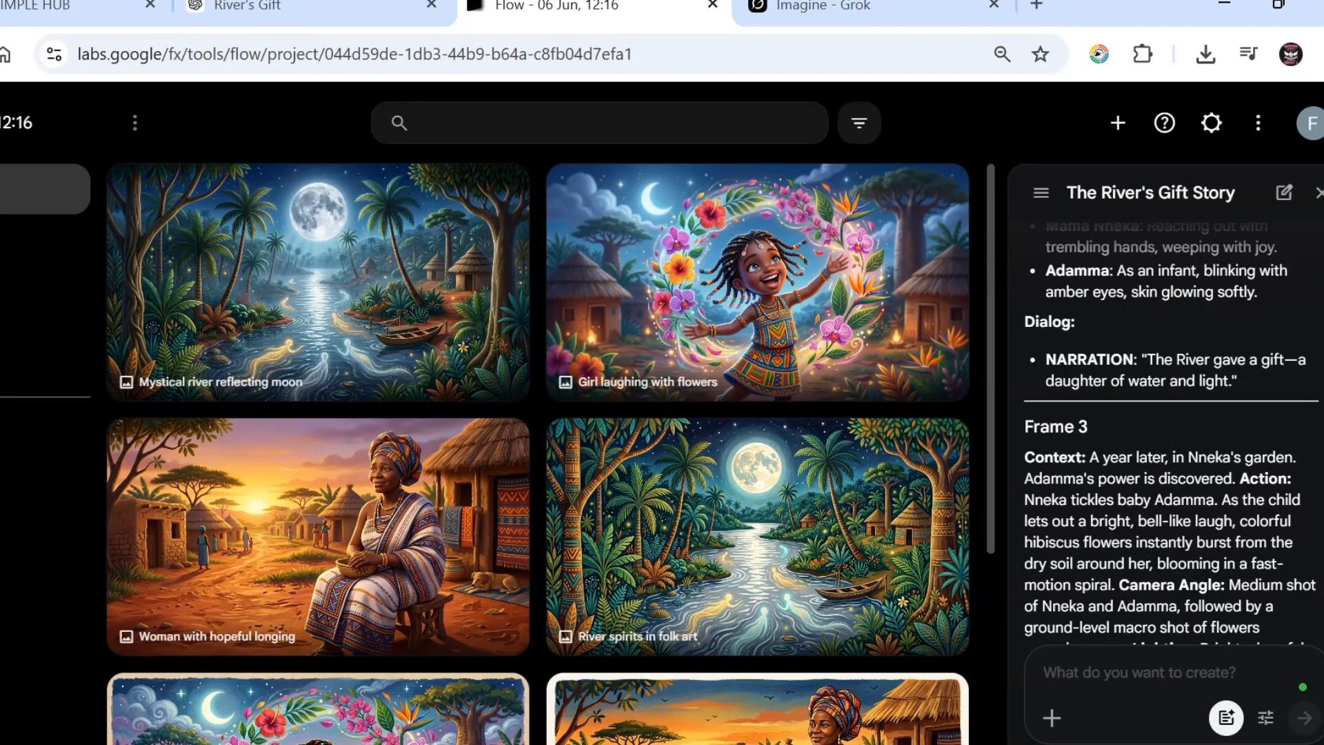
pyautogui.scroll(-9, 1169, 434)
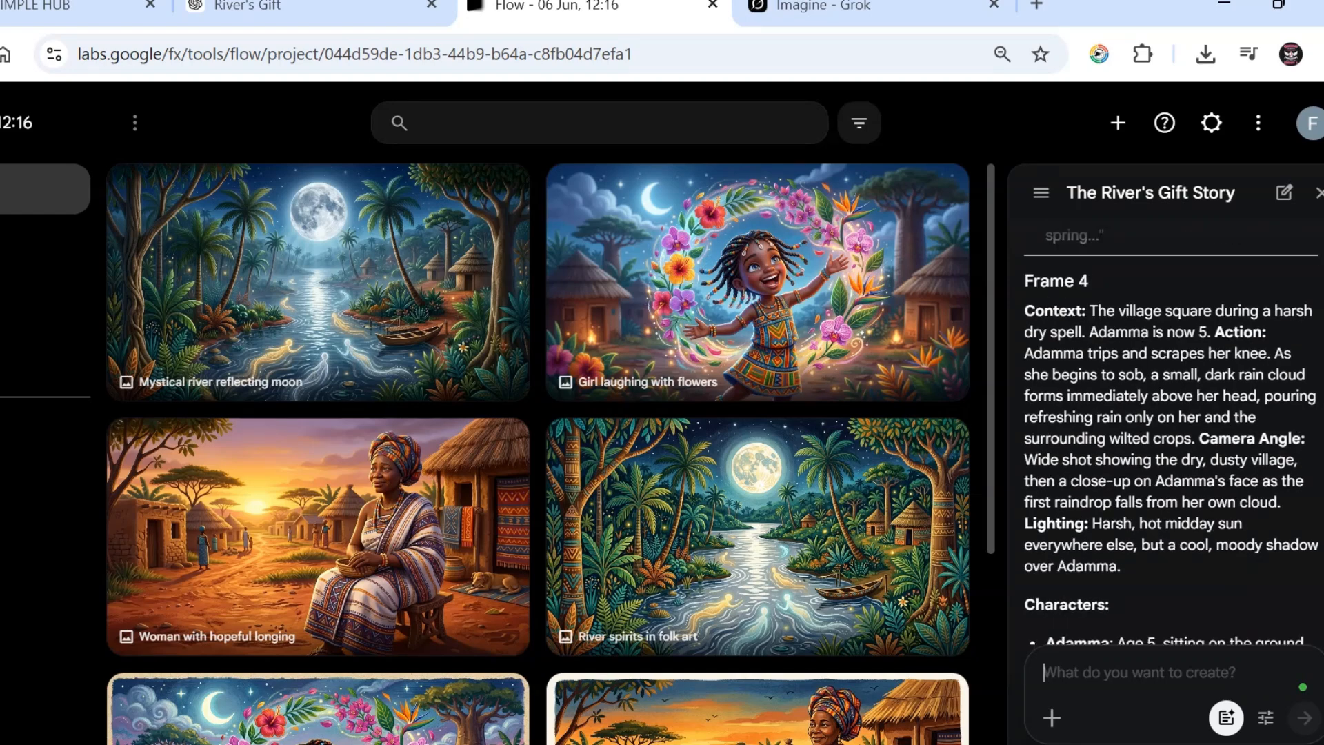
pyautogui.scroll(-10, 1169, 434)
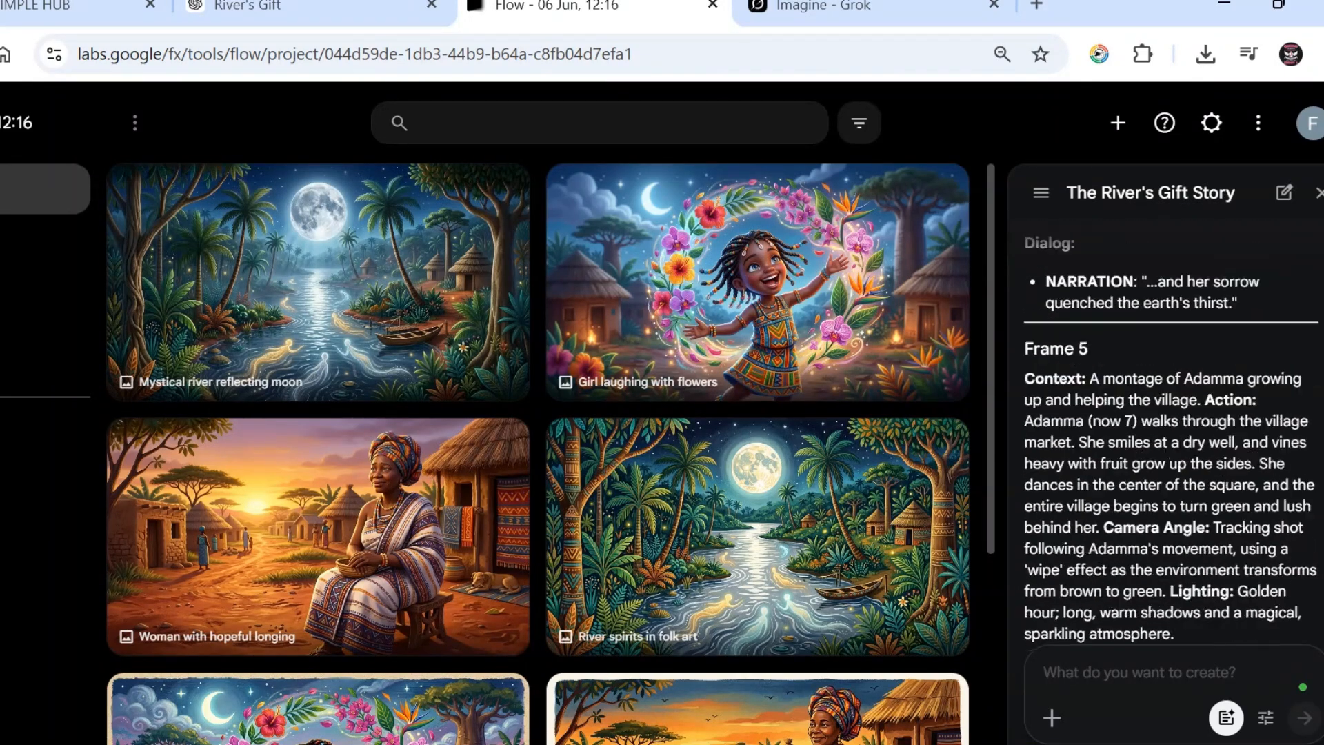
pyautogui.scroll(-10, 1169, 435)
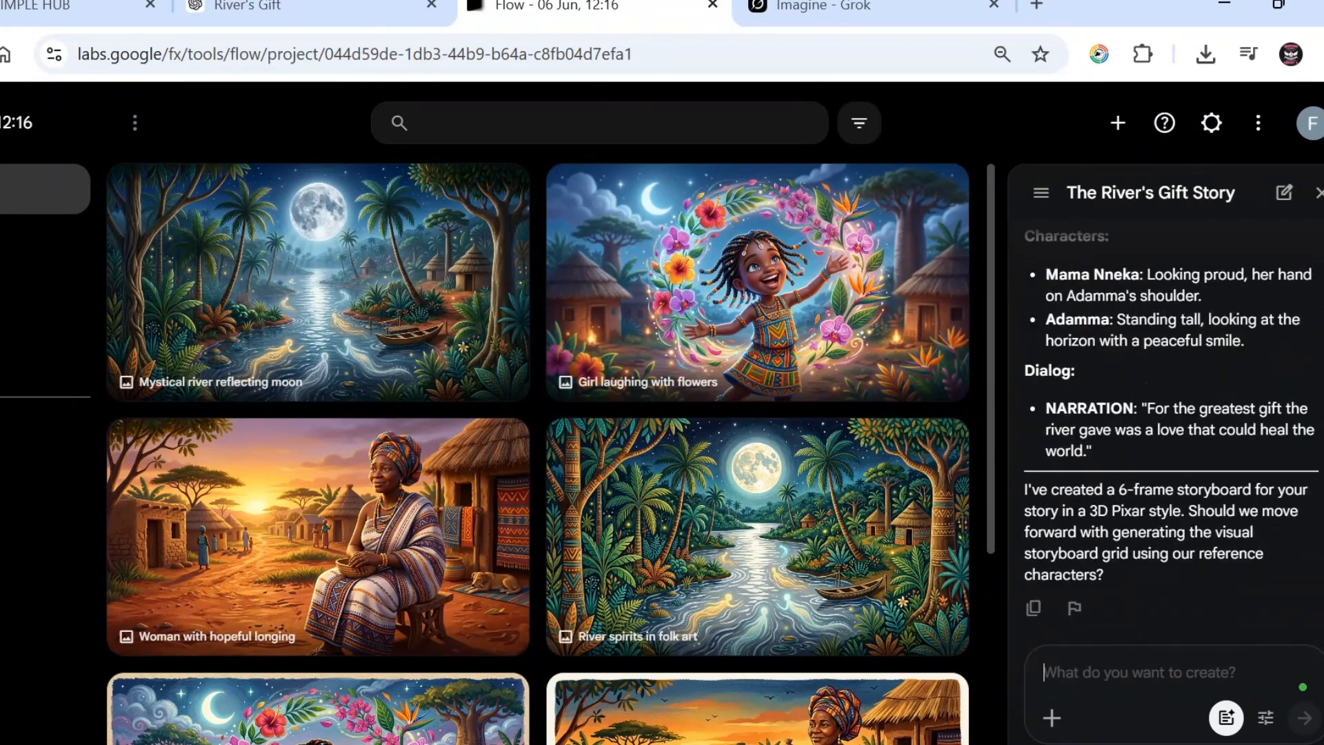
pyautogui.scroll(7, 1169, 434)
pyautogui.scroll(-7, 1169, 434)
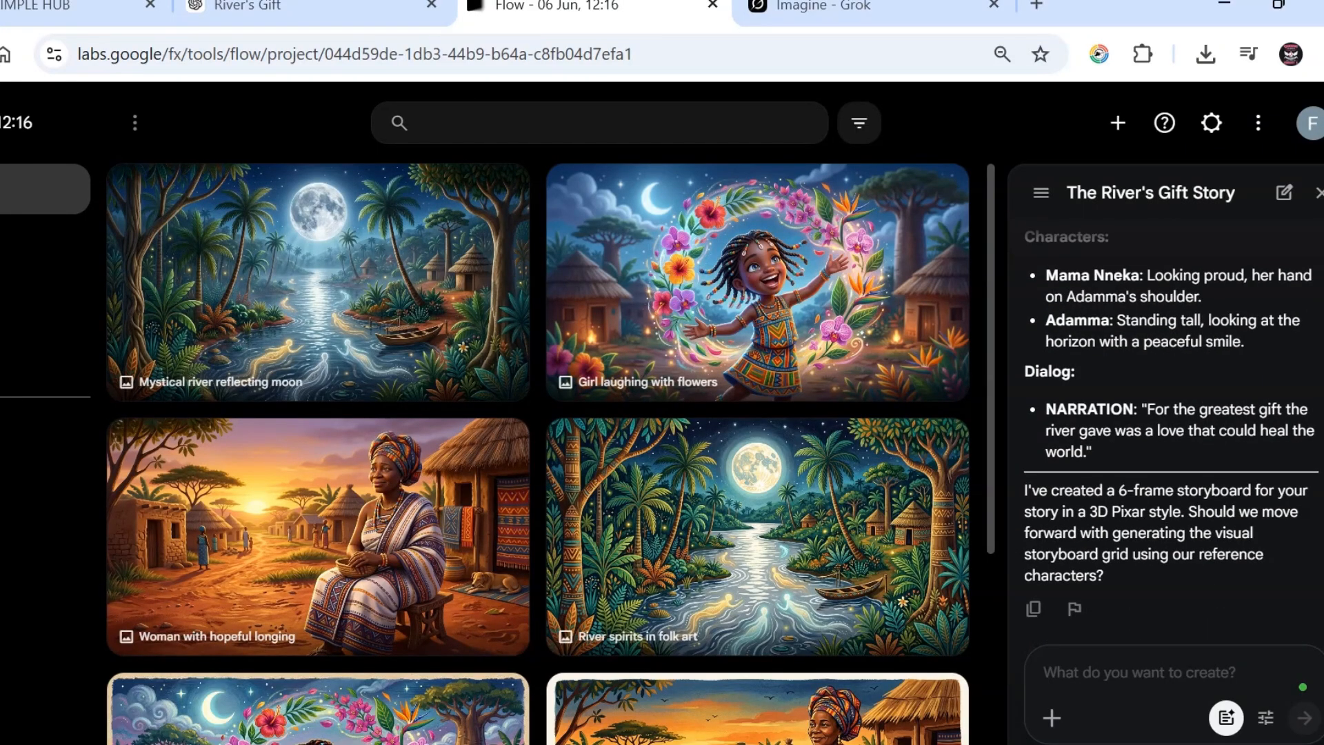
pyautogui.scroll(7, 1169, 434)
pyautogui.scroll(-7, 1169, 434)
pyautogui.click(1096, 665)
pyautogui.scroll(7, 1169, 434)
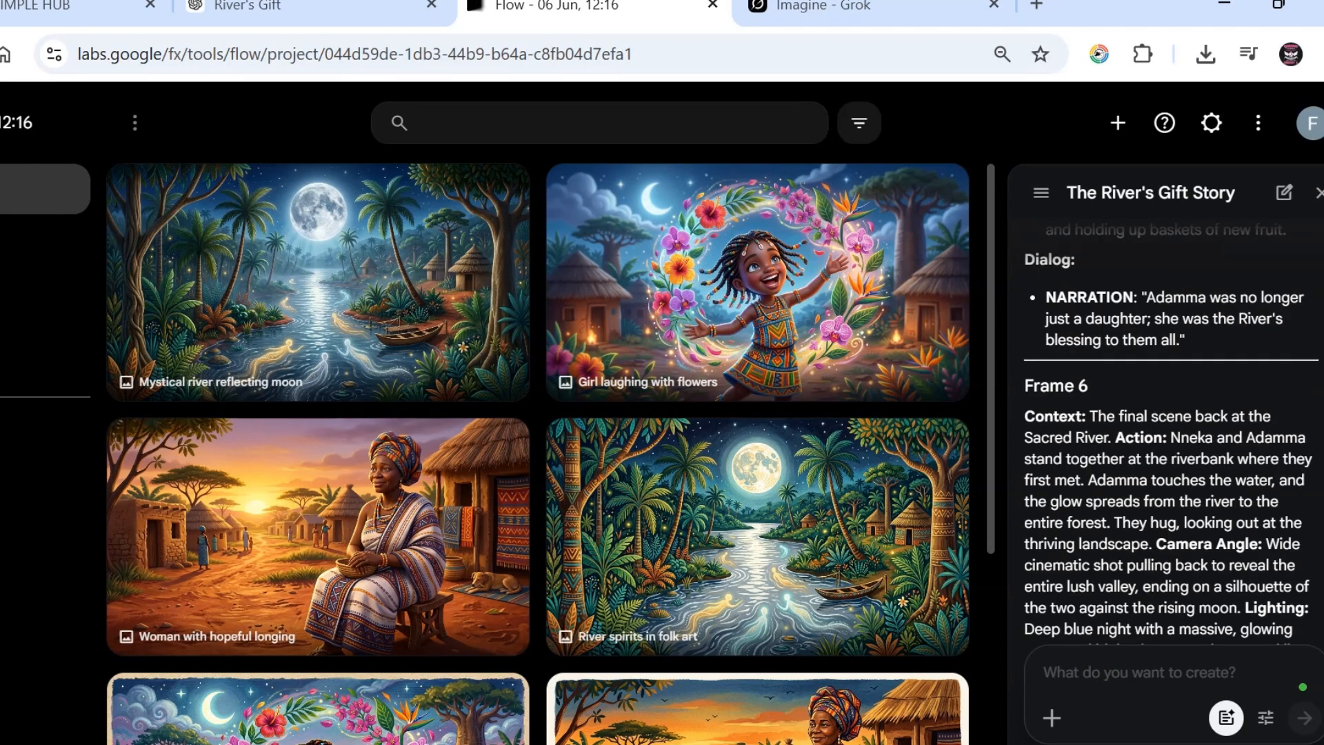
pyautogui.scroll(-7, 1168, 434)
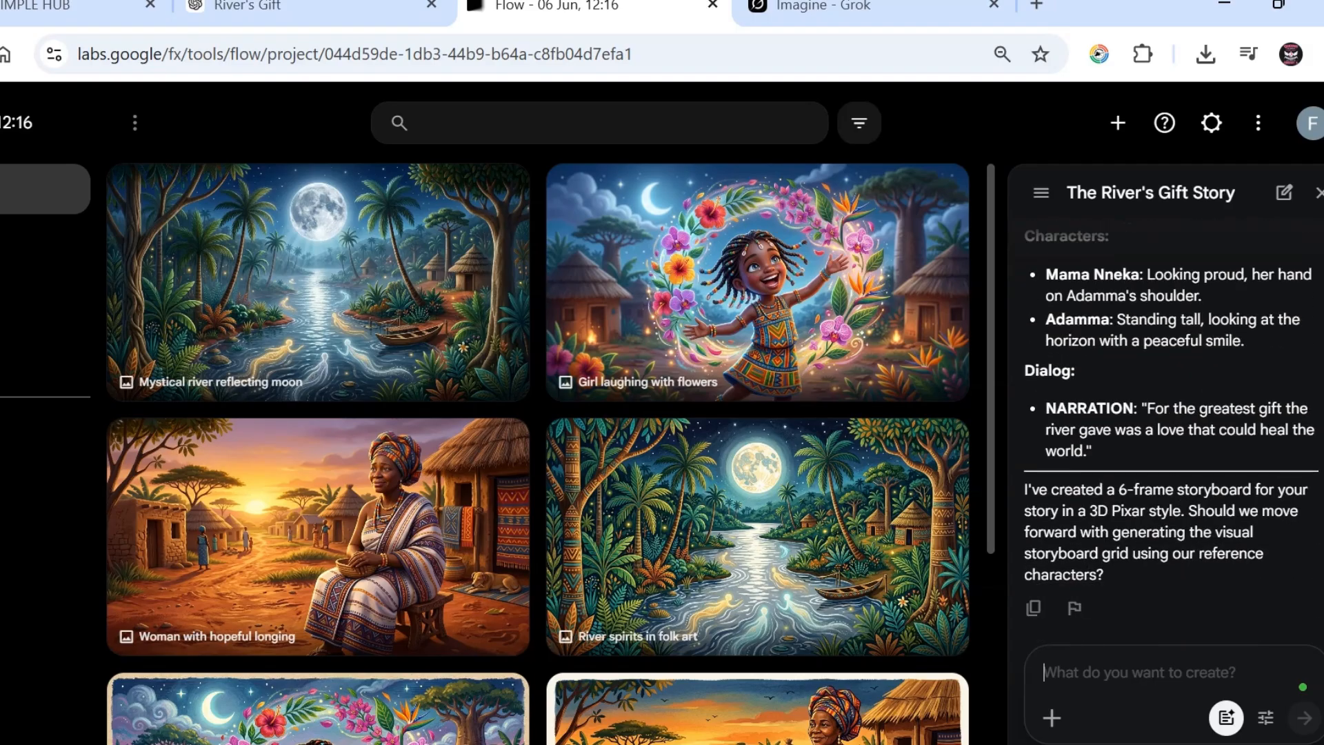
pyautogui.scroll(2, 1169, 435)
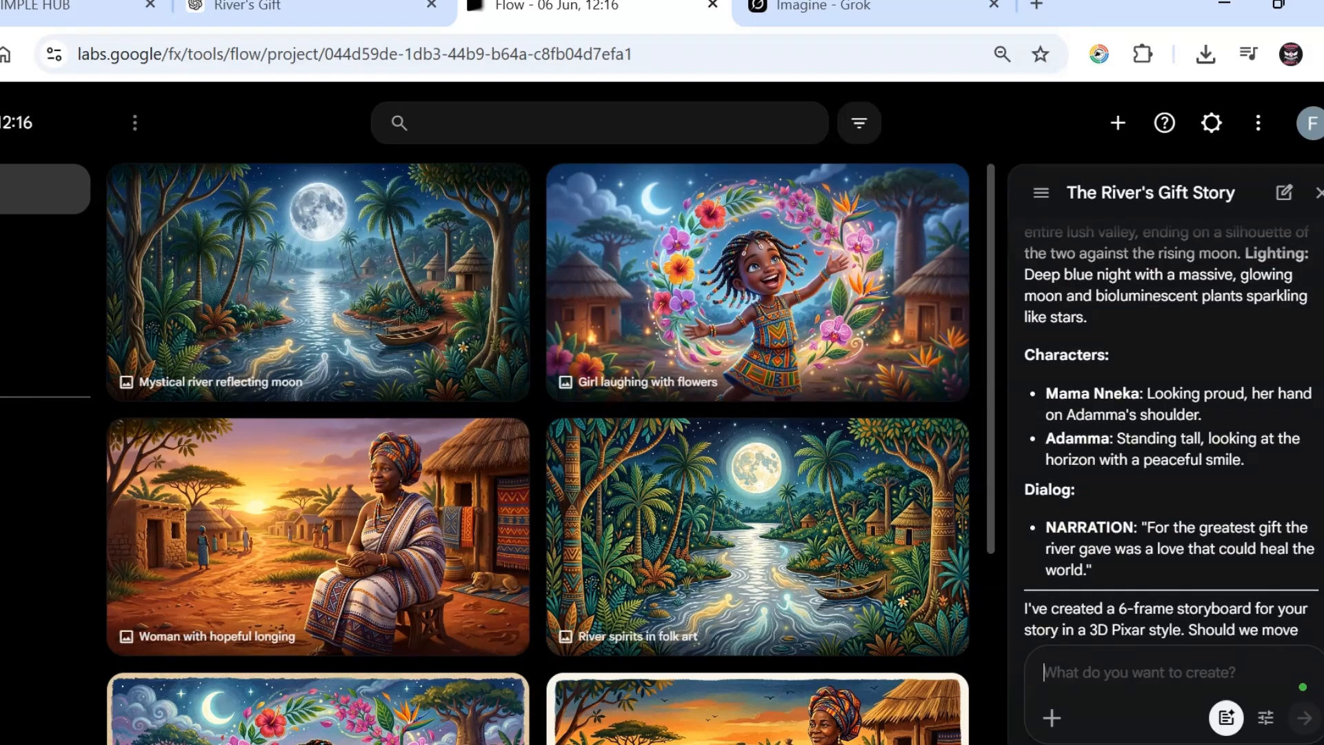
pyautogui.scroll(-2, 1091, 451)
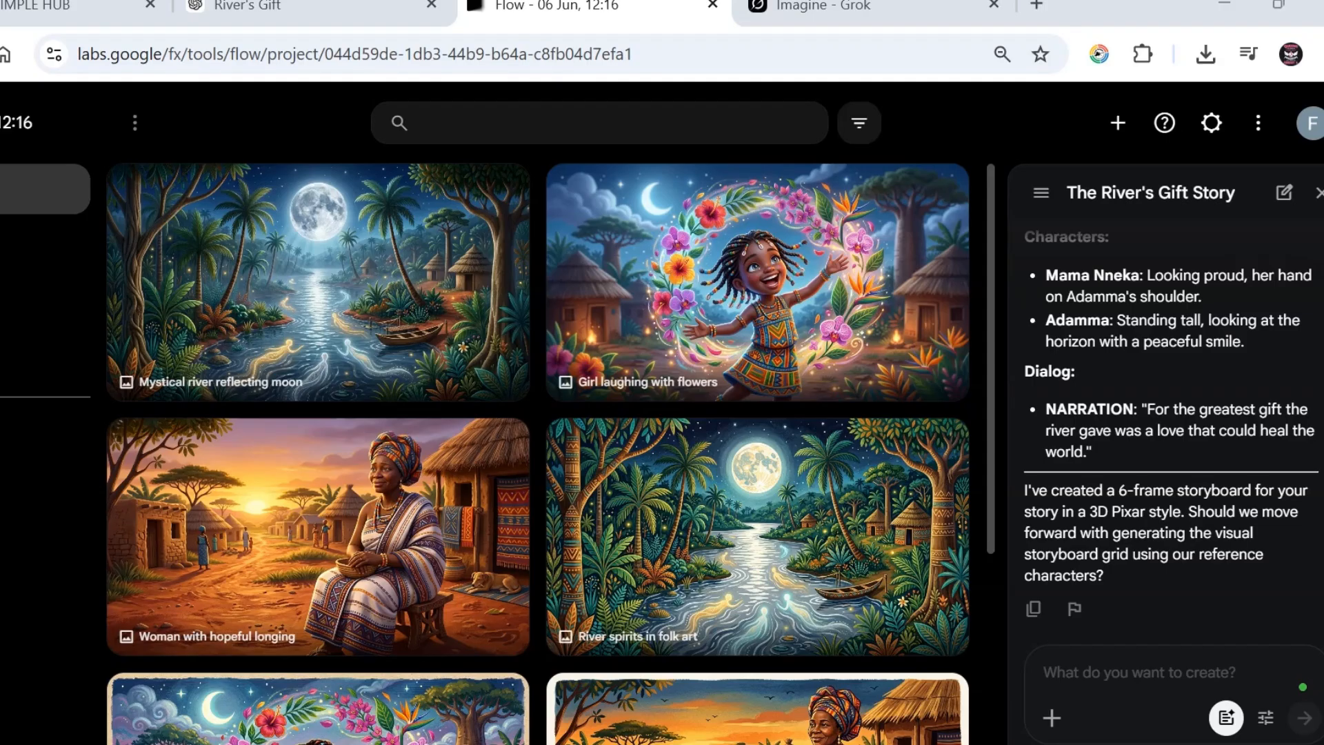
# Step: Reply 'yes' so the agent generates the six-panel 'The River's Gift' storyboard grid image
pyautogui.click(1132, 664)
pyautogui.write('yes')
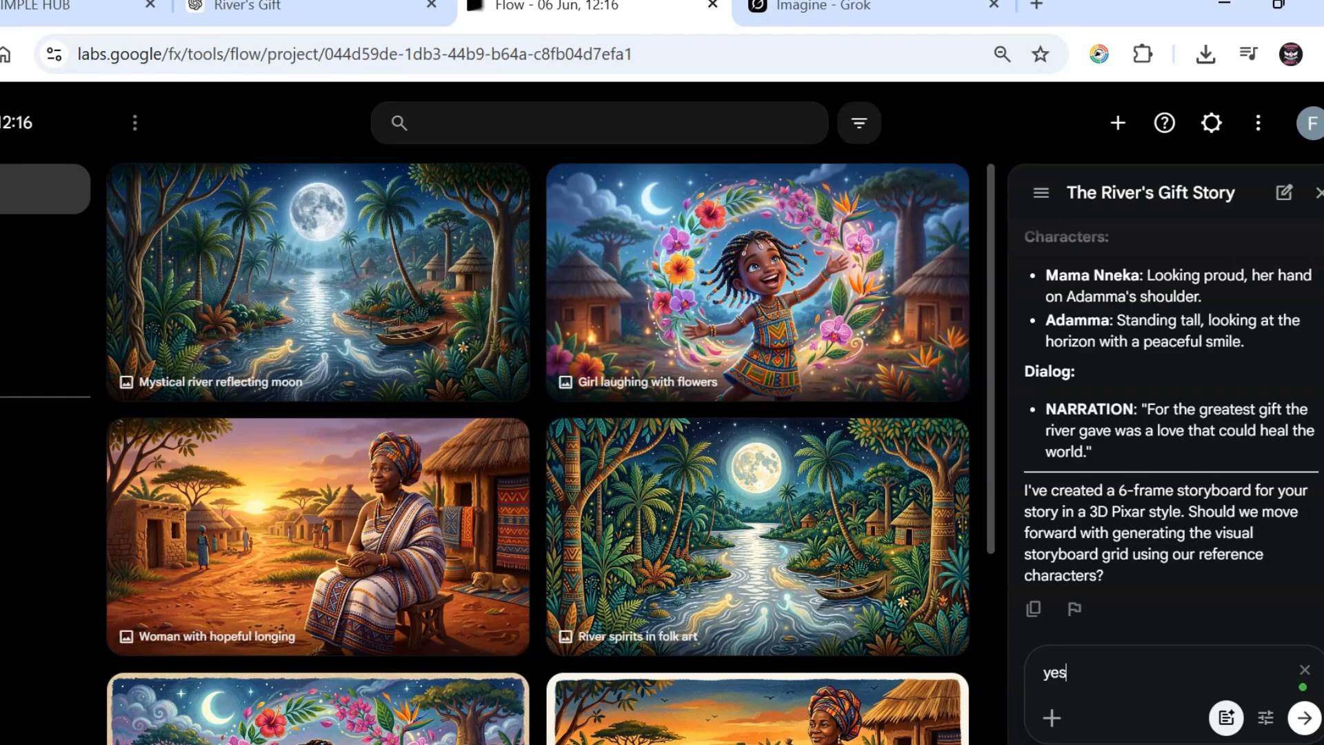
pyautogui.press('Return')
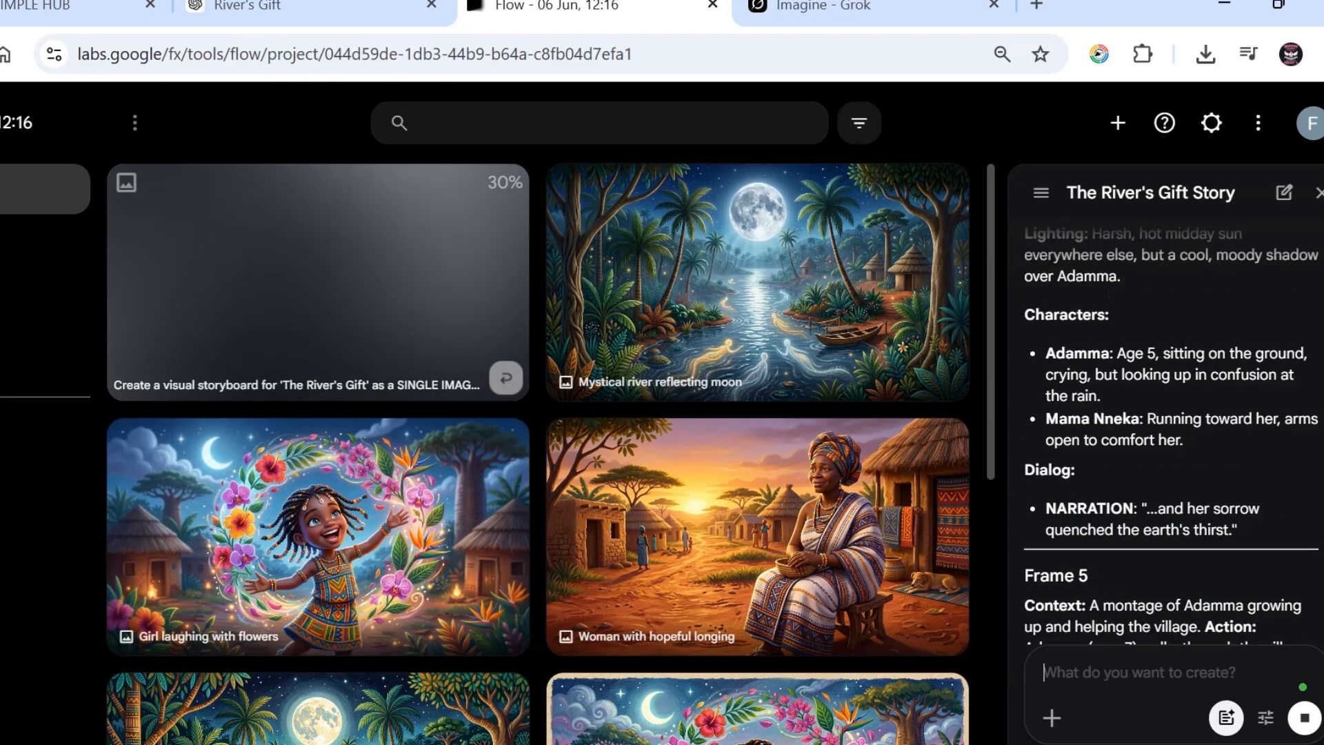
pyautogui.scroll(3, 1171, 435)
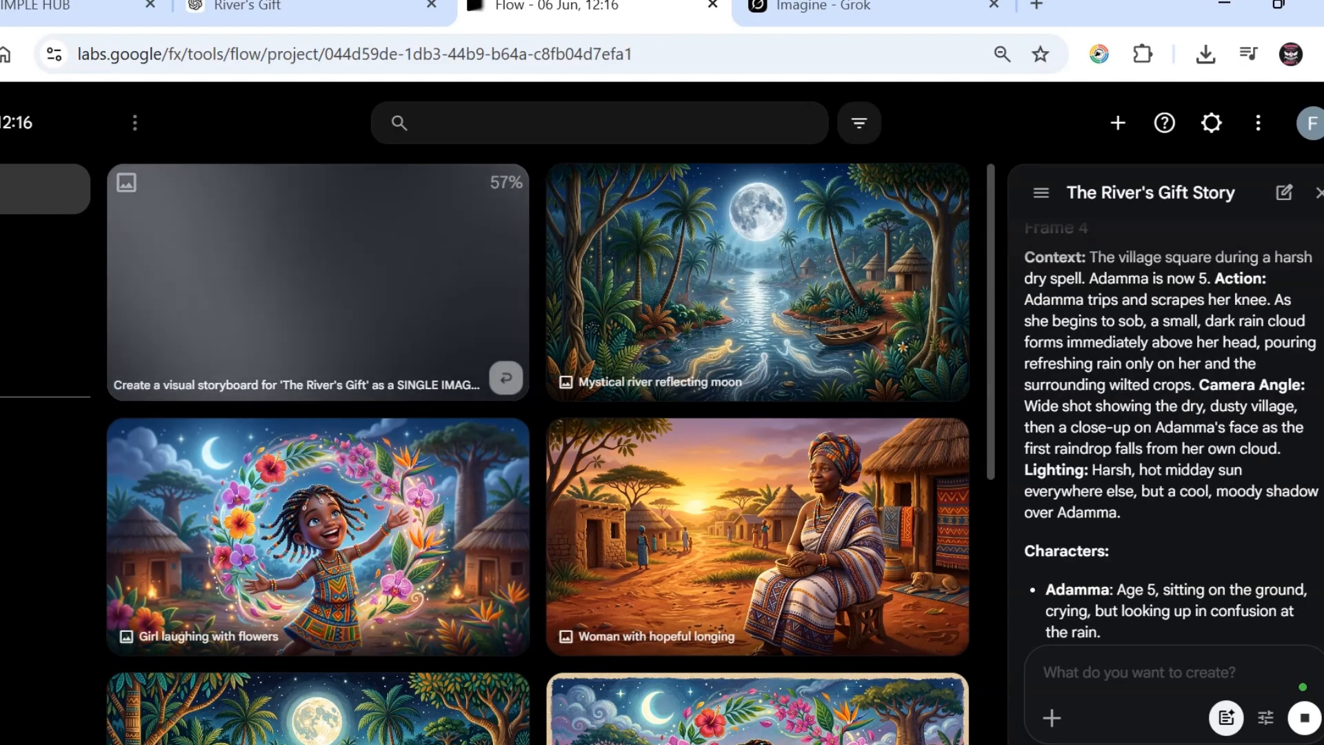
pyautogui.scroll(1, 1171, 434)
pyautogui.scroll(-13, 1171, 435)
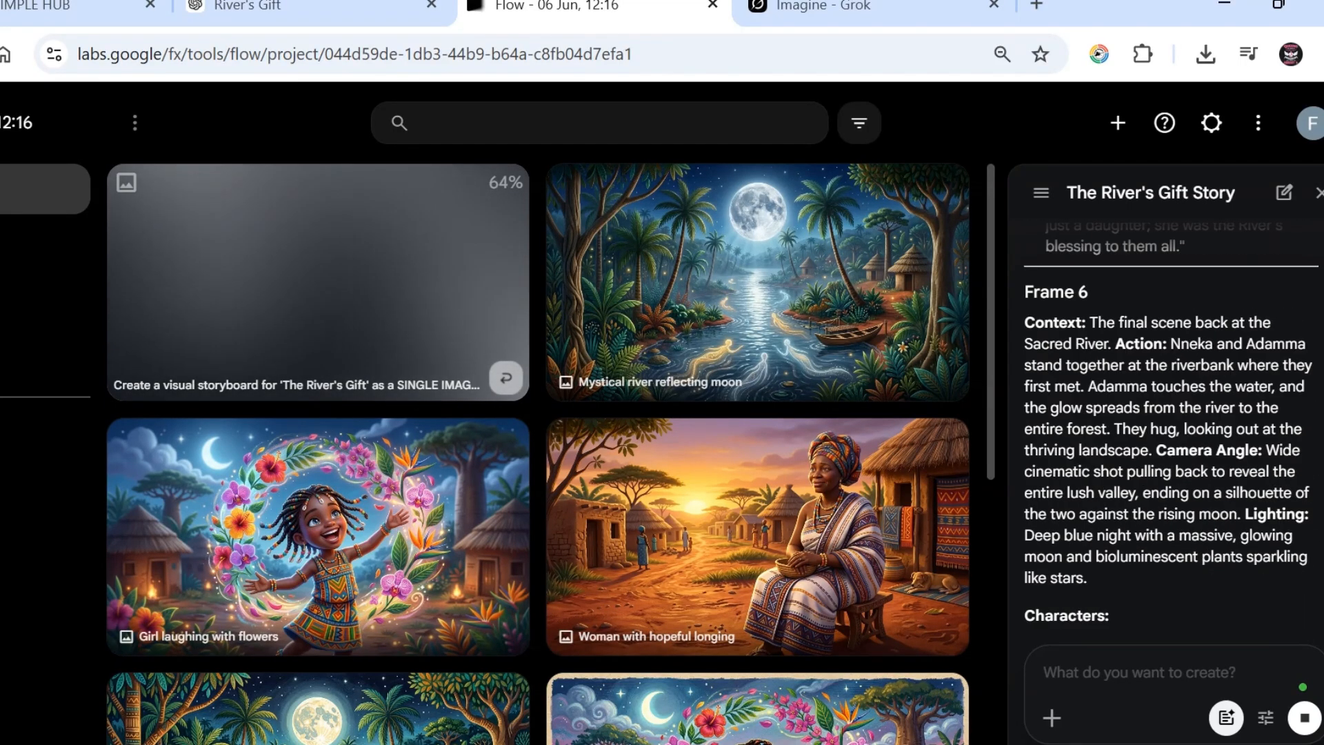
pyautogui.scroll(-10, 1171, 434)
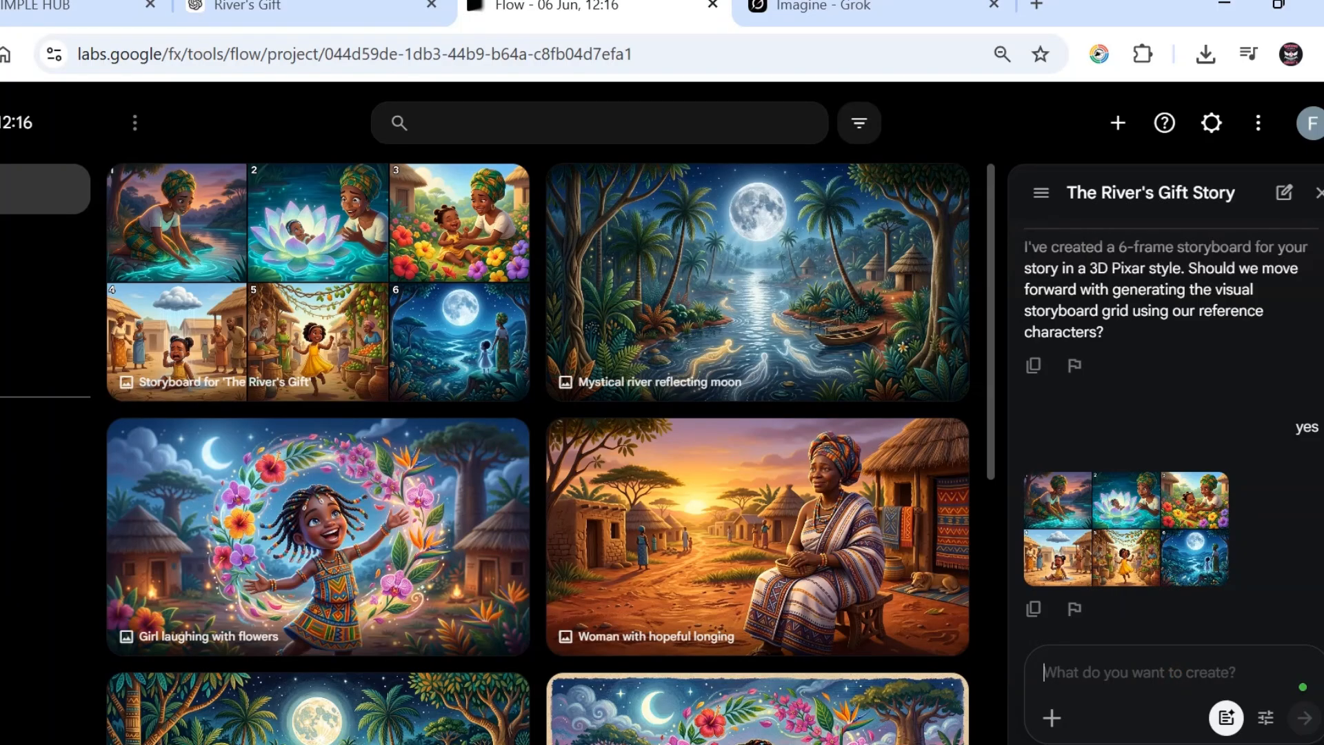
# Step: Ask the agent to 'create in a video form' from the storyboard grid
pyautogui.write('tru')
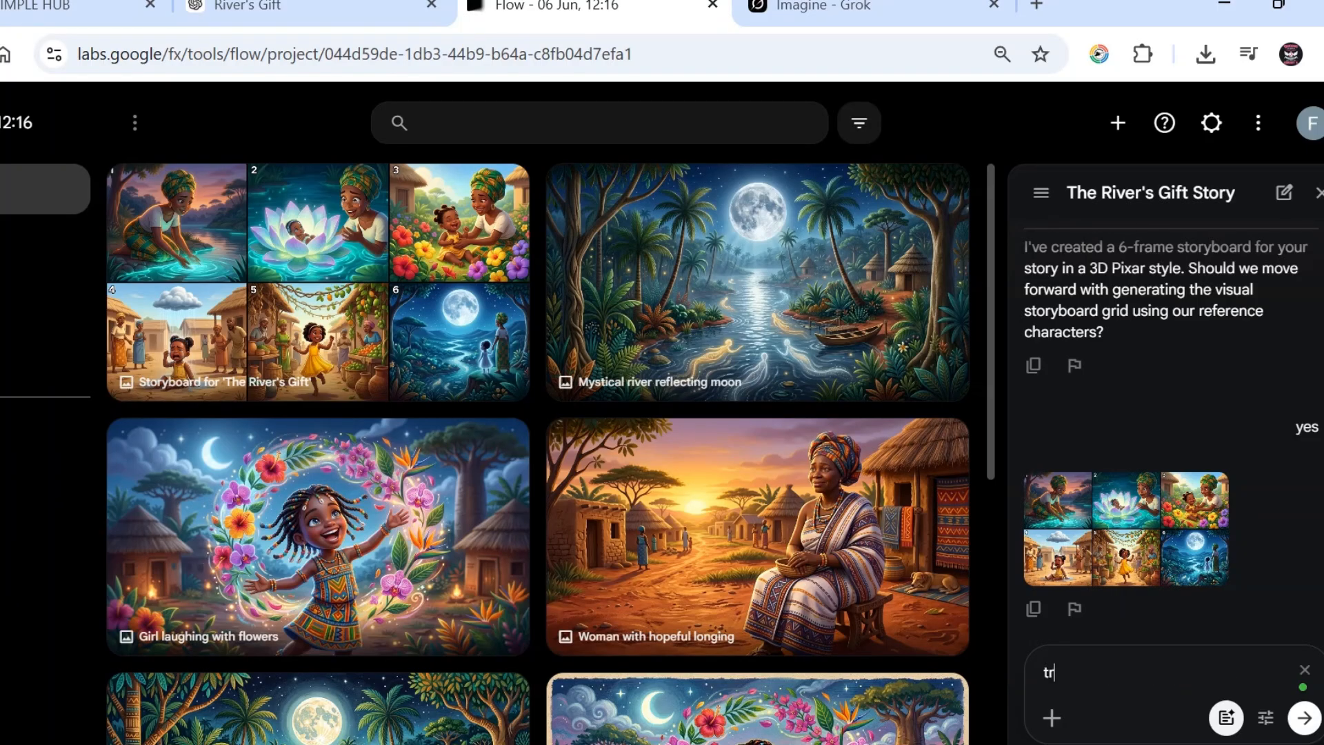
pyautogui.press('BackSpace')
pyautogui.press('BackSpace')
pyautogui.press('BackSpace')
pyautogui.write('create in a video form')
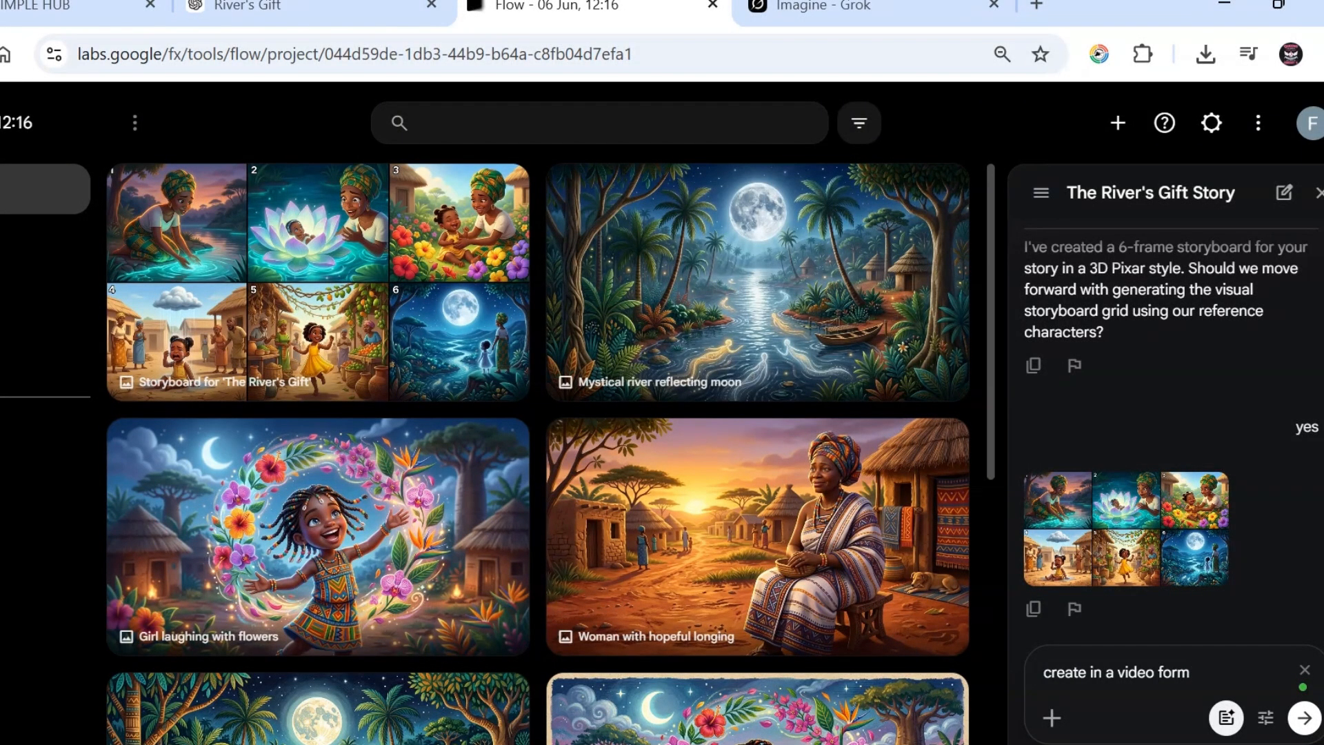
pyautogui.click(1303, 718)
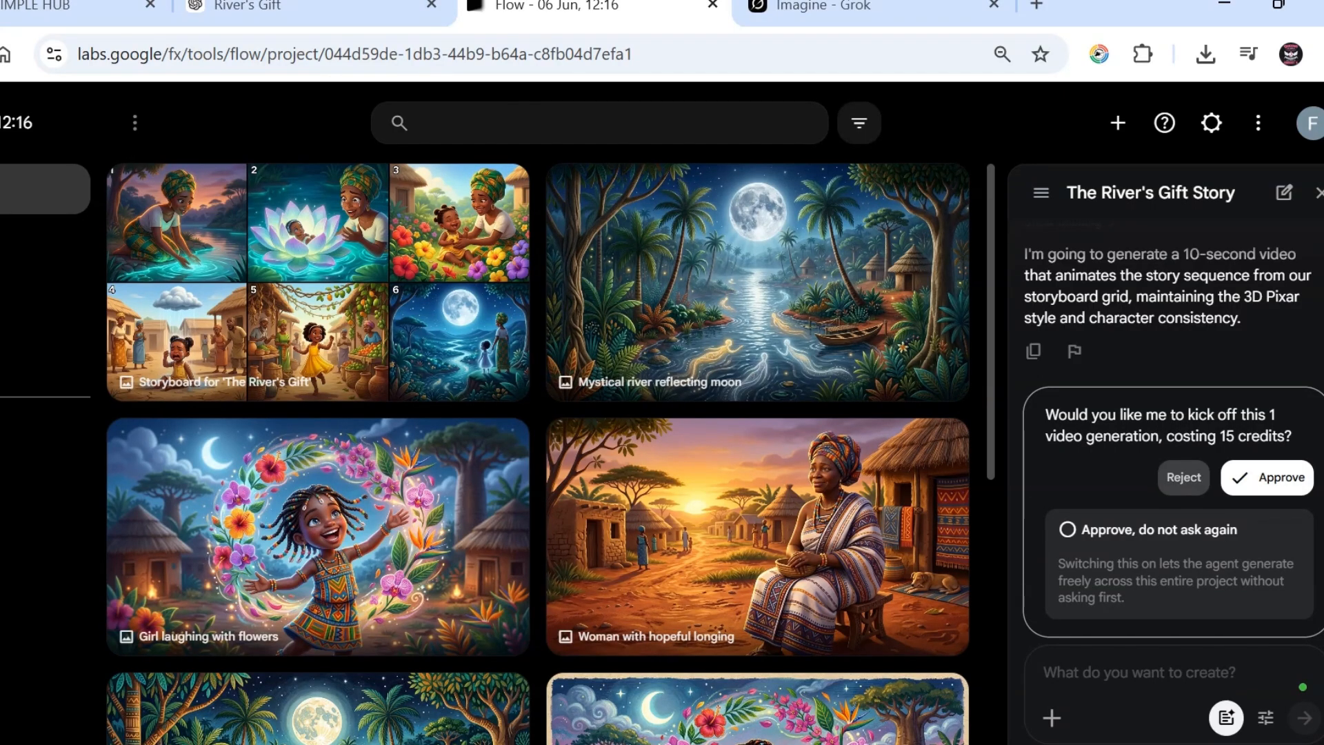
# Step: Approve the 15-credit generation of the 10-second storyboard video
pyautogui.click(1268, 477)
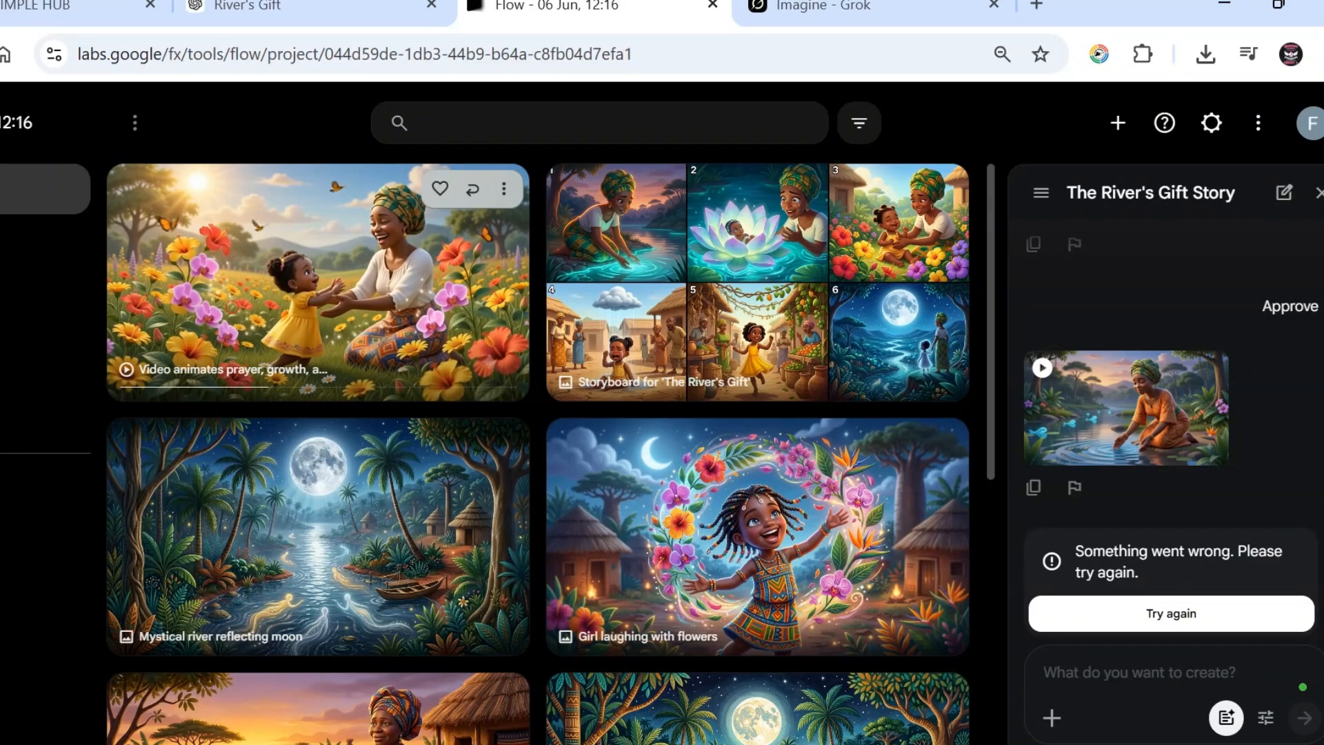
# Step: Open the 'Video animates prayer, growth…' clip in the editor and focus the 'Describe your edits' box
pyautogui.click(329, 255)
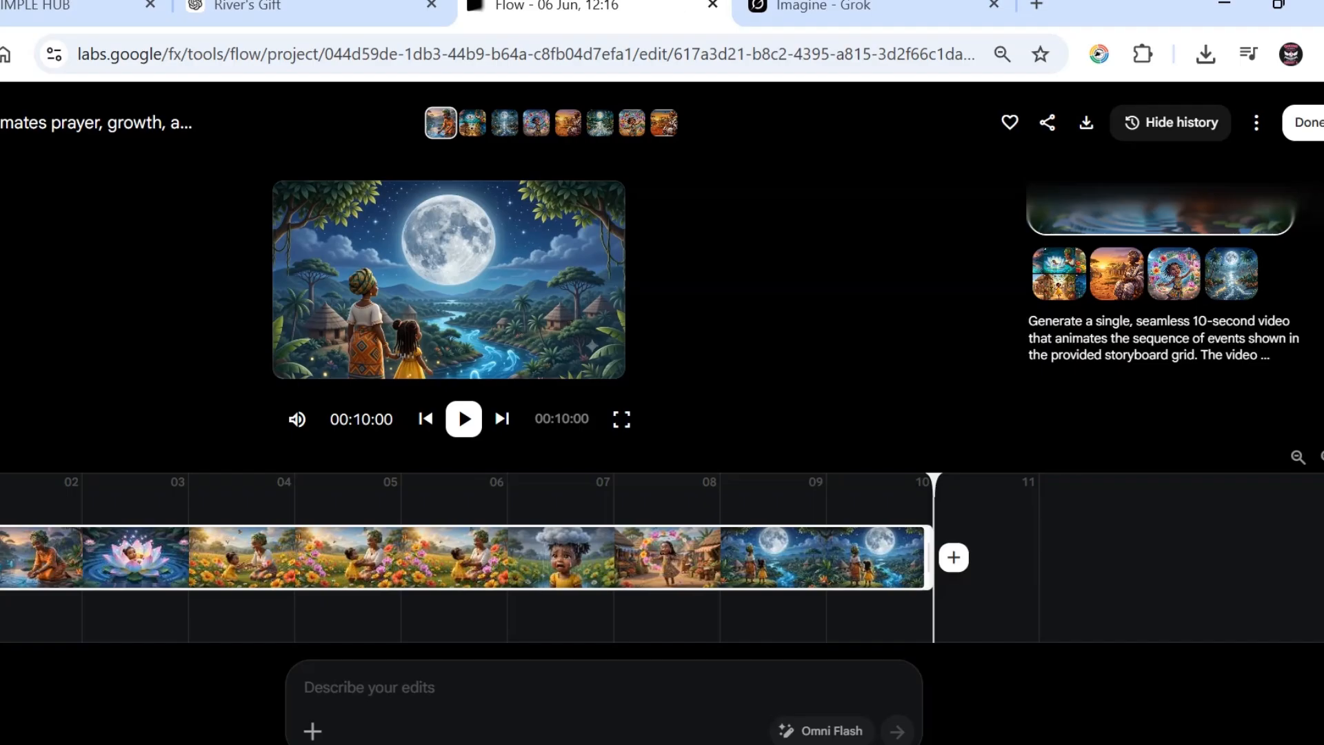
pyautogui.click(448, 700)
pyautogui.click(366, 687)
# Step: Submit the edit 'Add narration to the video', correcting the spelling of narration
pyautogui.write('add')
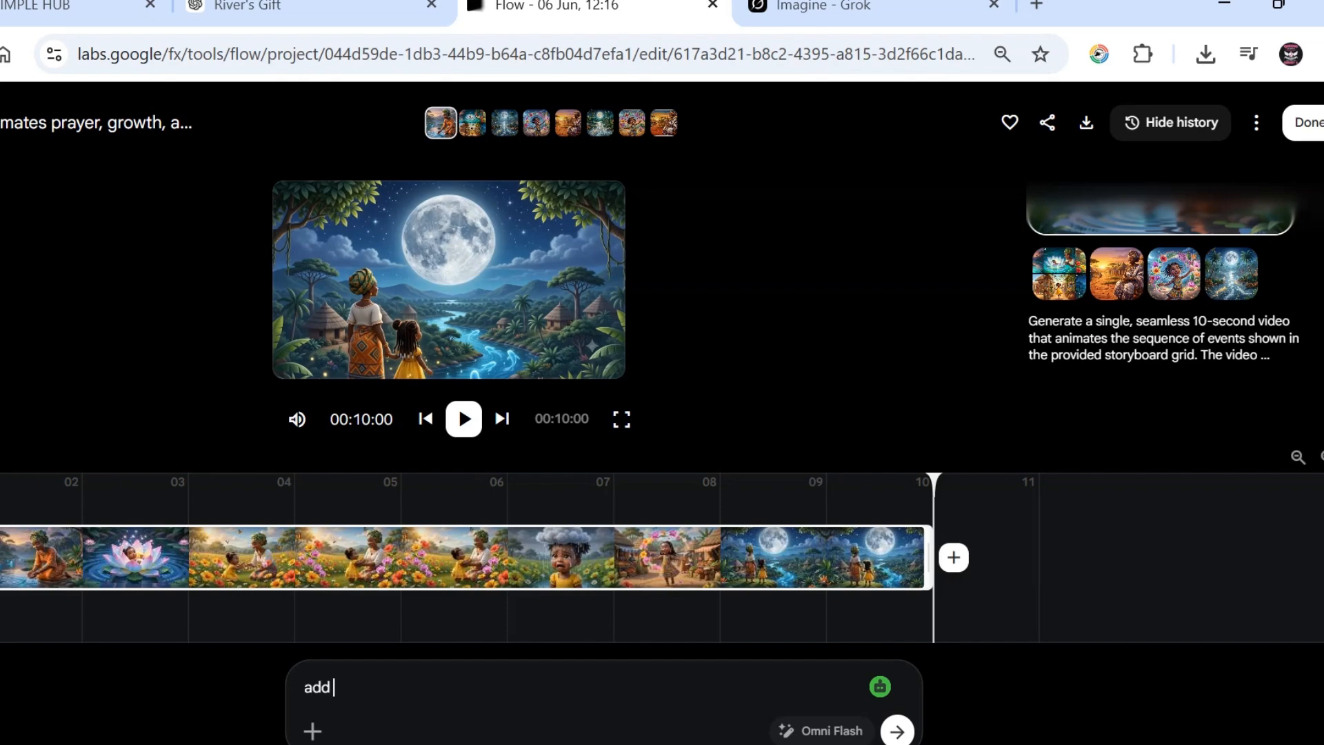
pyautogui.write(' narartion to the video')
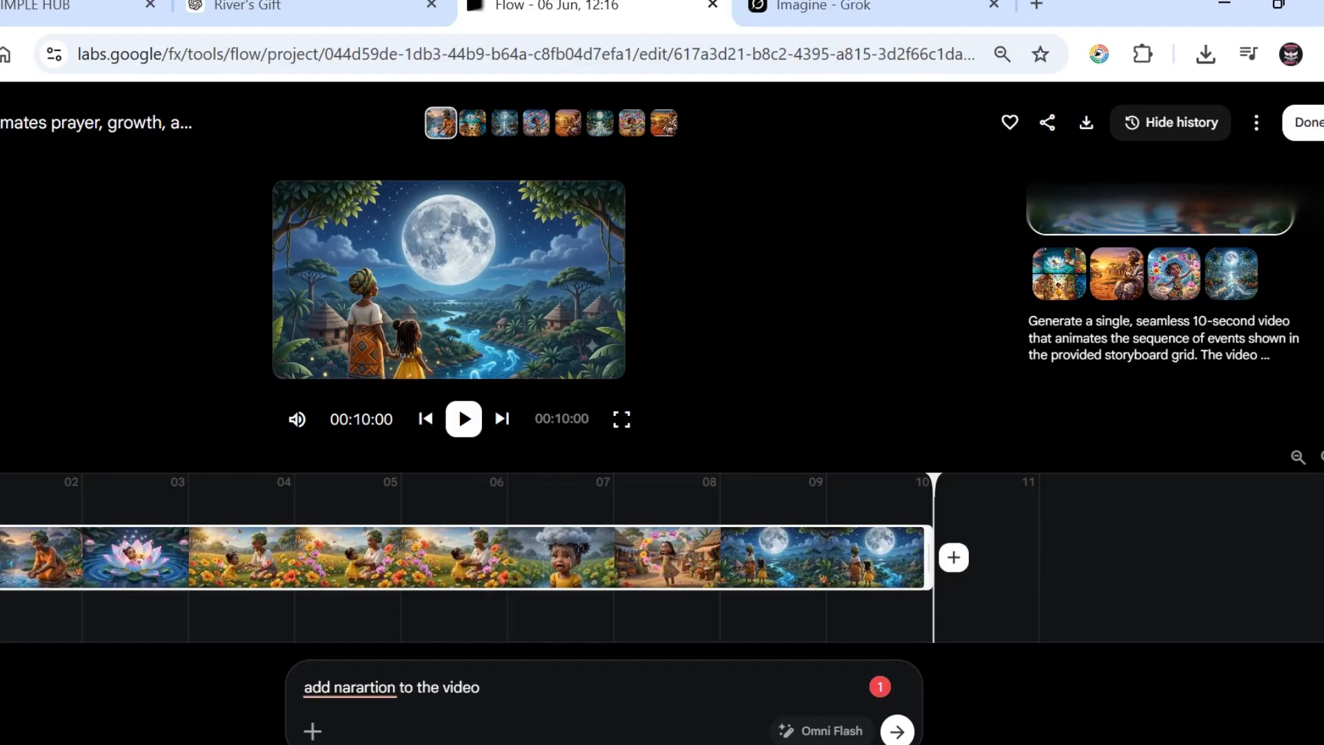
pyautogui.moveTo(372, 688)
pyautogui.click(395, 528)
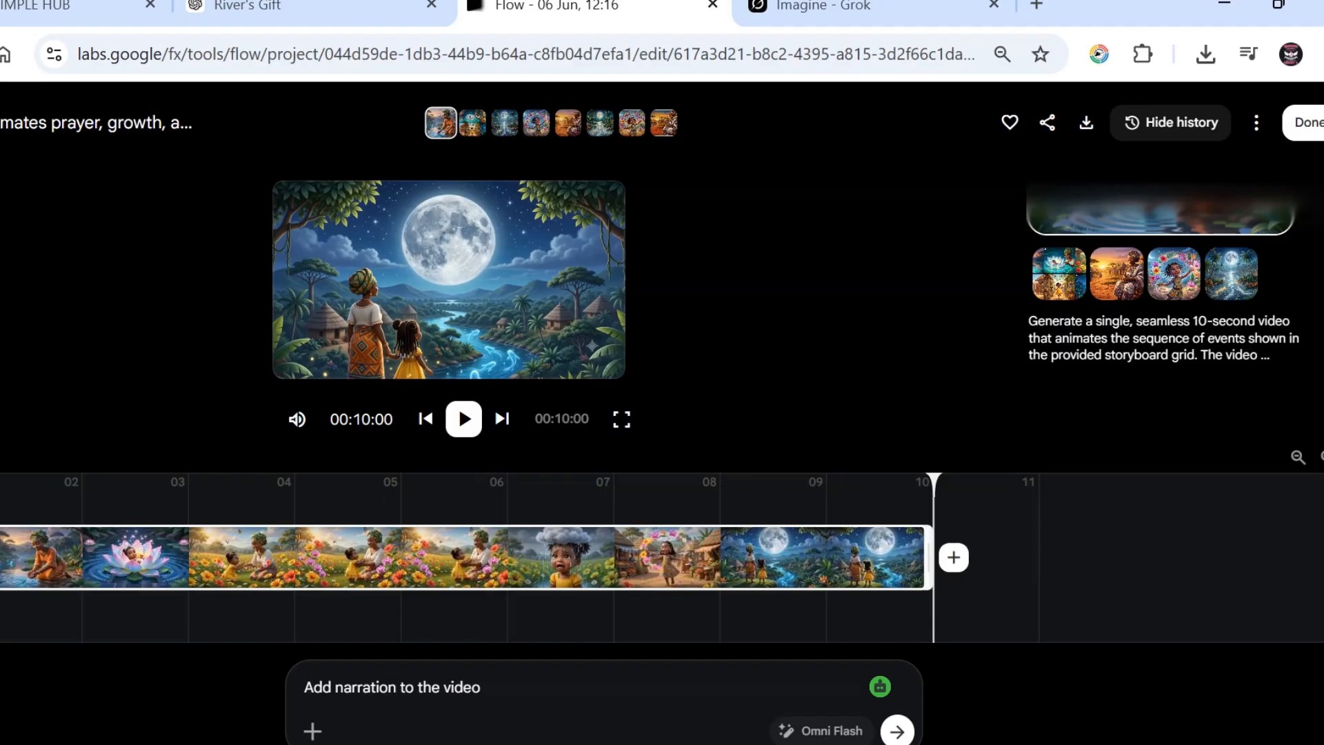
pyautogui.click(898, 731)
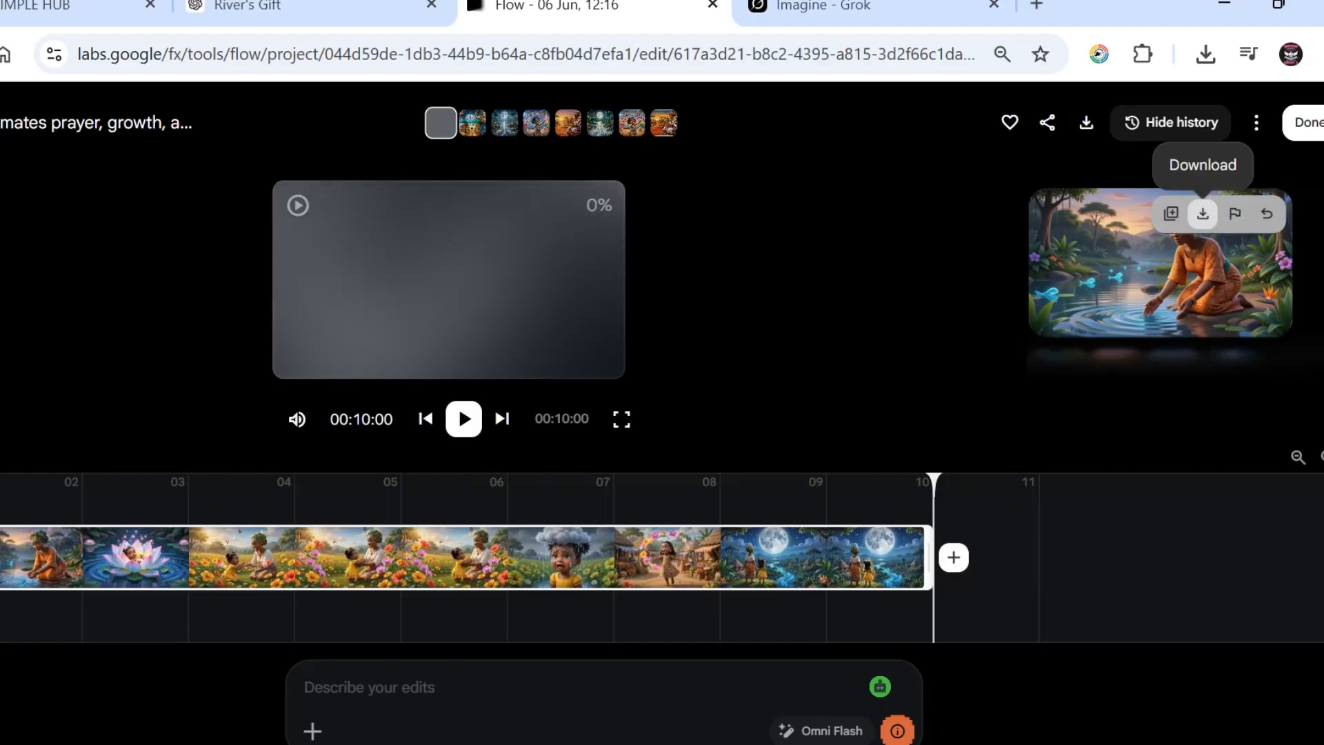
# Step: Download the woman-by-the-river clip from the history panel
pyautogui.click(1203, 213)
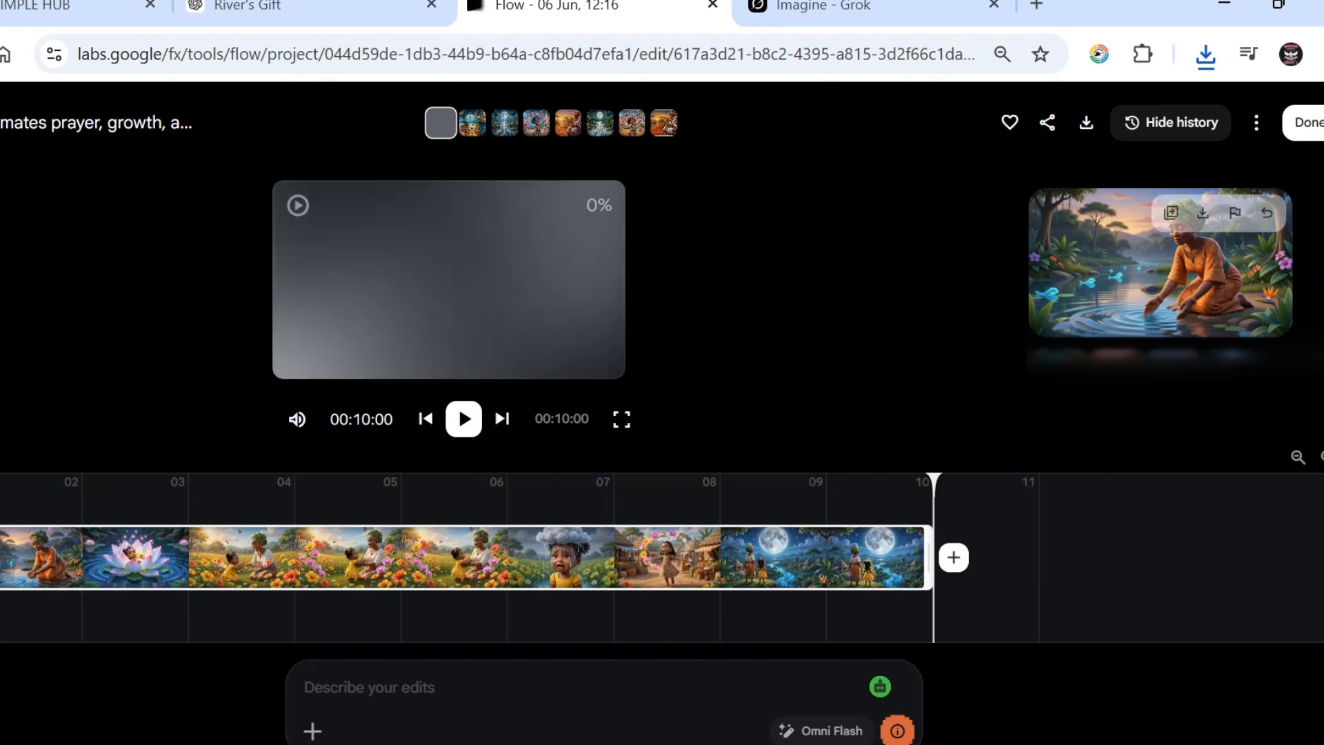
pyautogui.scroll(-5, 1161, 262)
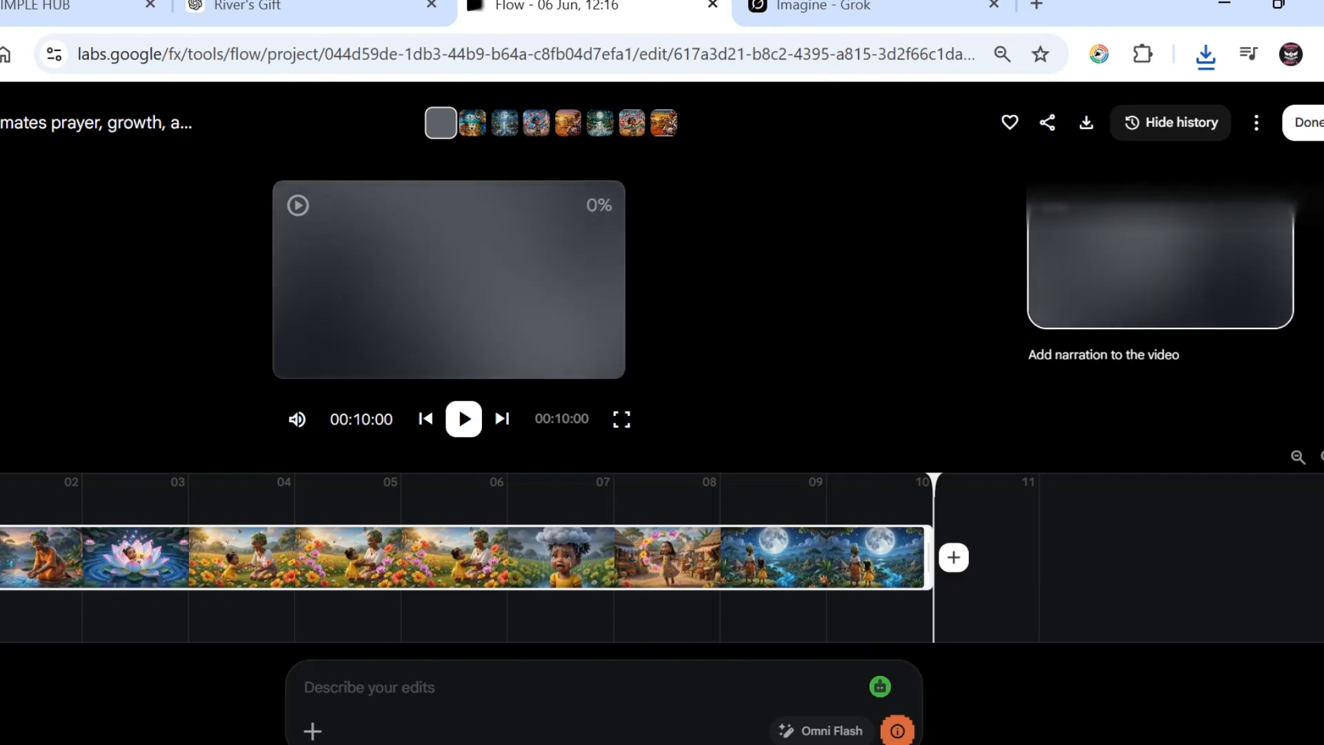